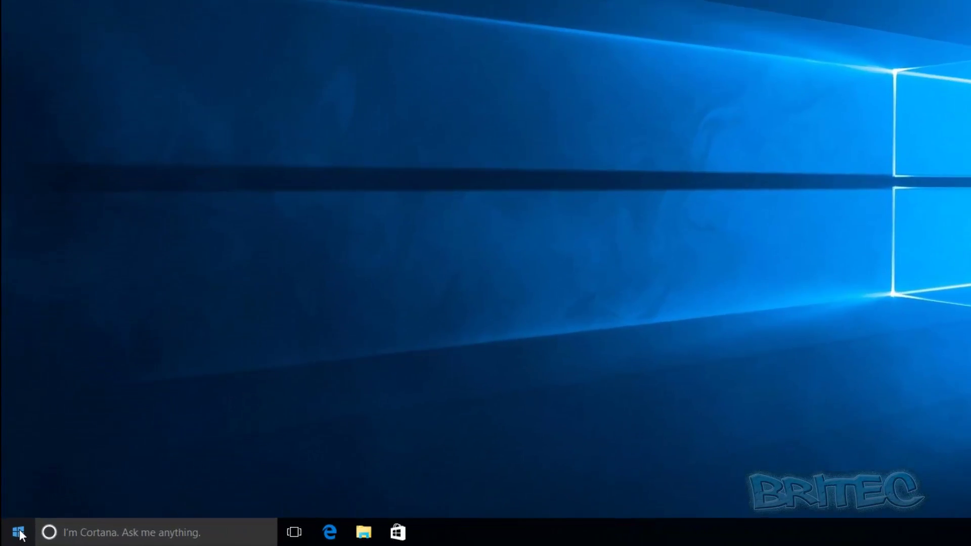
Look over Windows Settings and the desktop Personalization settings, then close them
left_click(13, 536)
left_click(76, 438)
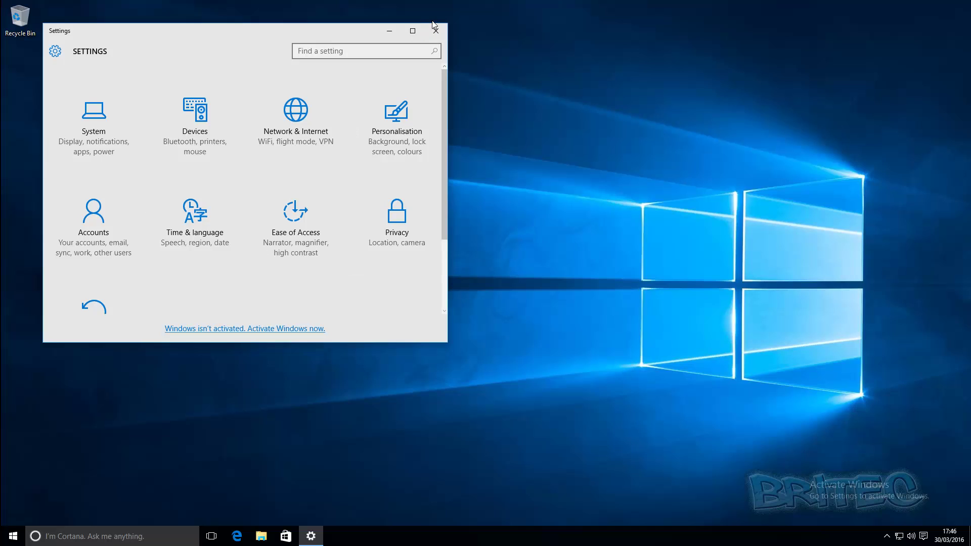
left_click(412, 30)
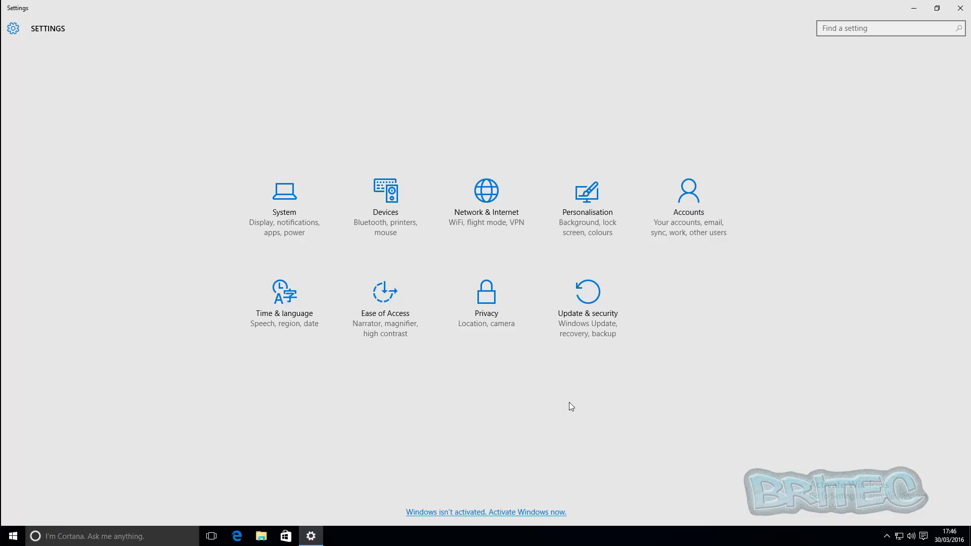
left_click(959, 8)
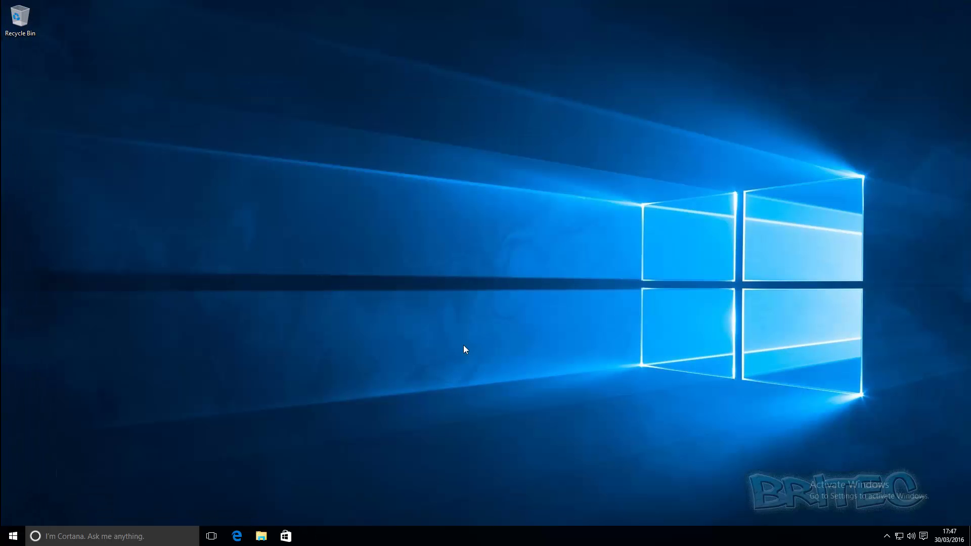
right_click(449, 276)
left_click(478, 371)
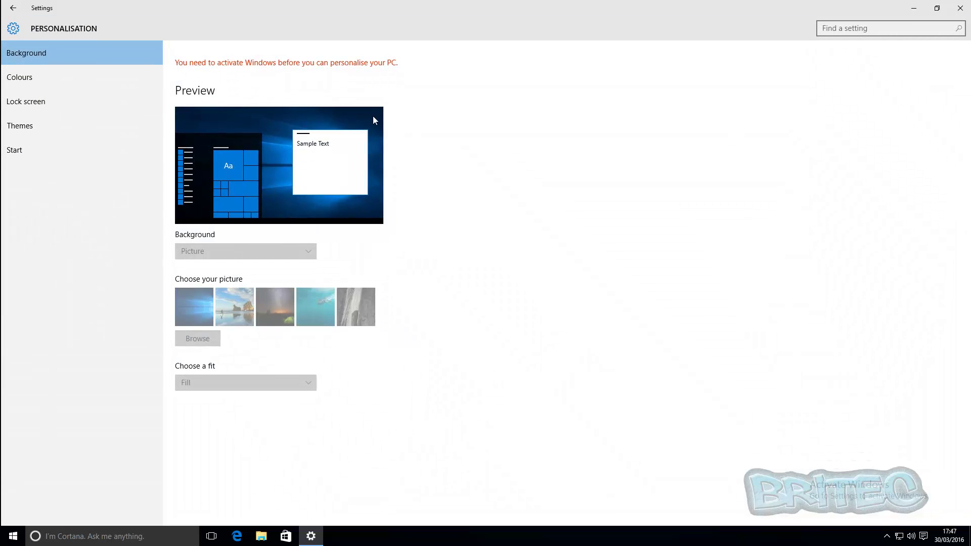
left_click(960, 7)
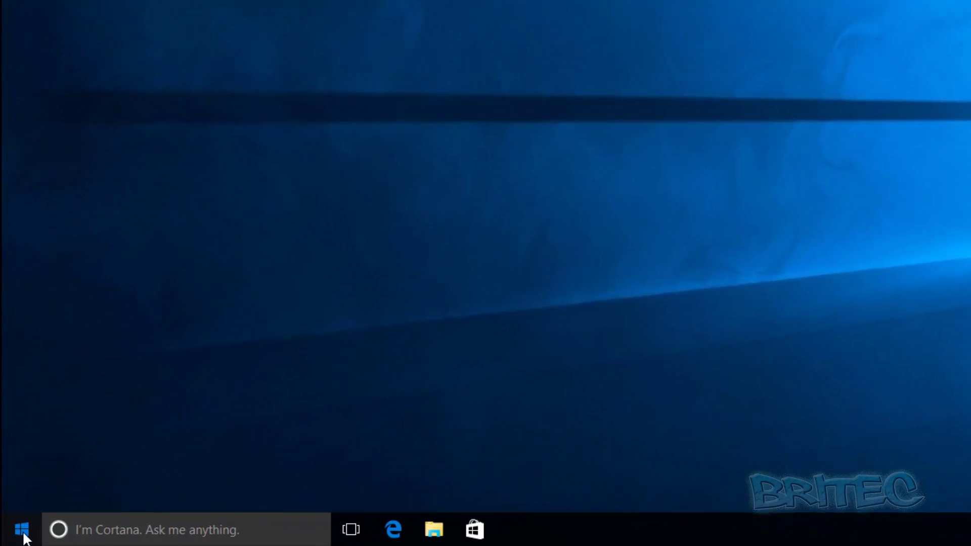
Launch regedit from the Start search and approve the User Account Control prompt
left_click(13, 537)
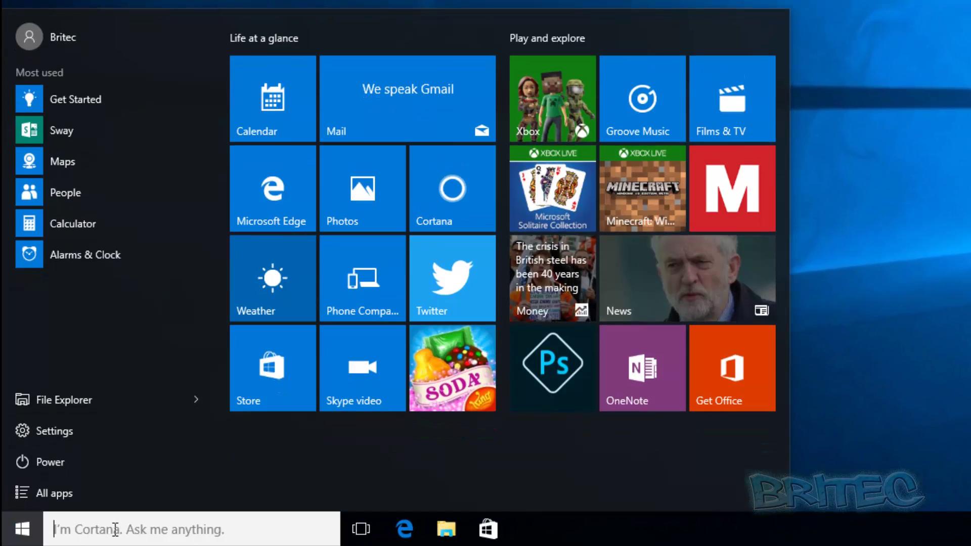
type("reg")
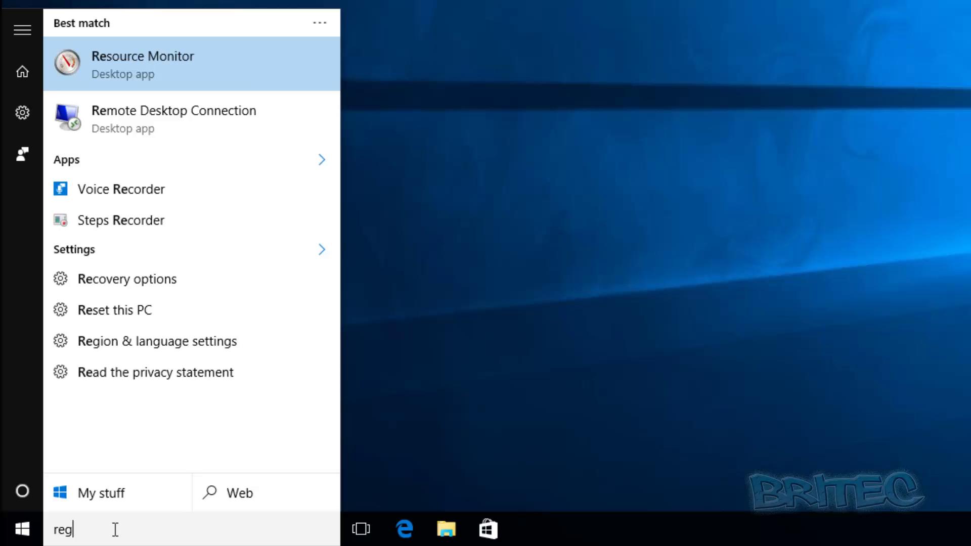
type("edit")
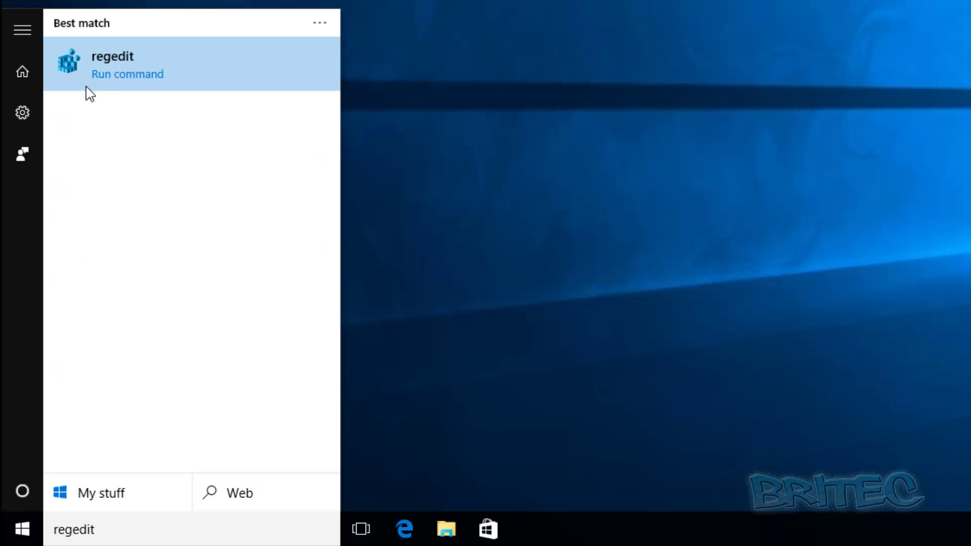
left_click(108, 72)
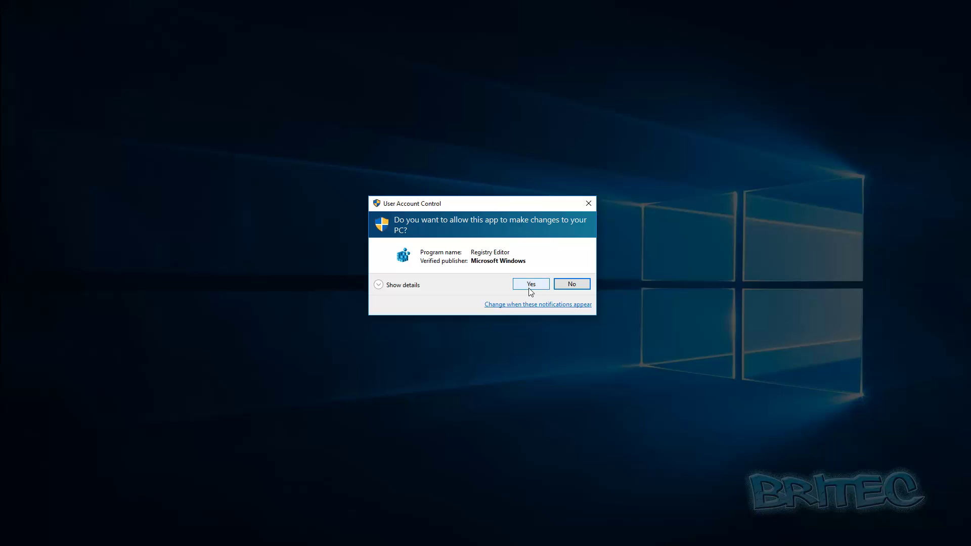
left_click(529, 289)
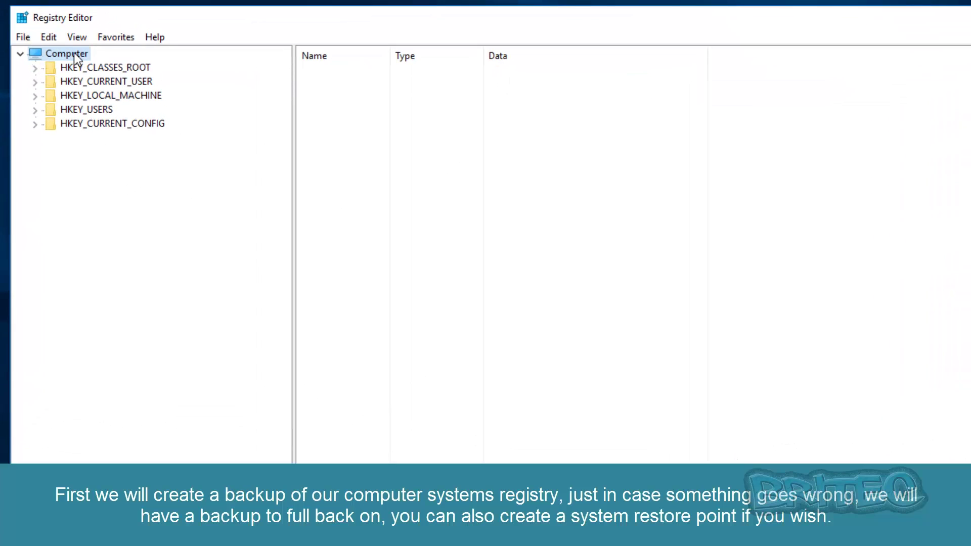
Export the whole registry (range All) as 'backup' using File > Export
left_click(22, 37)
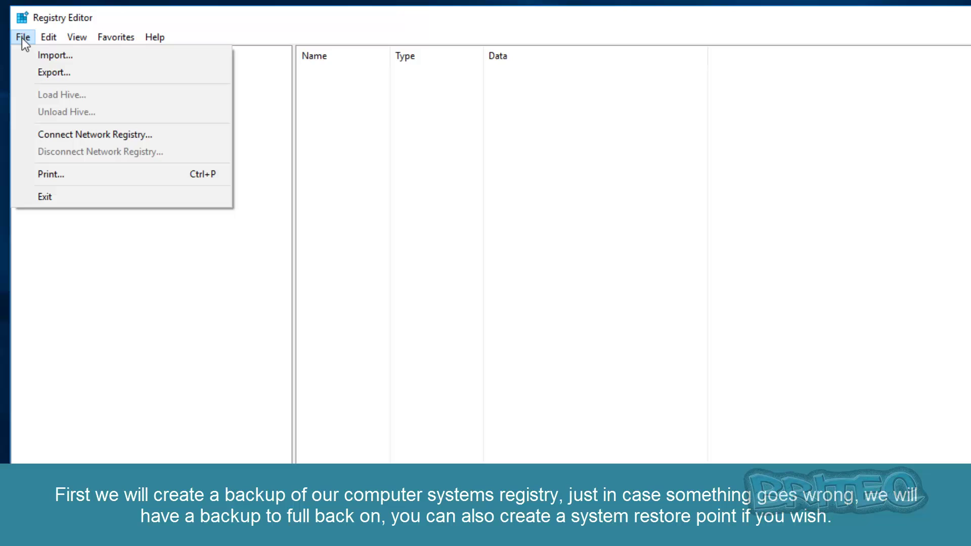
left_click(50, 73)
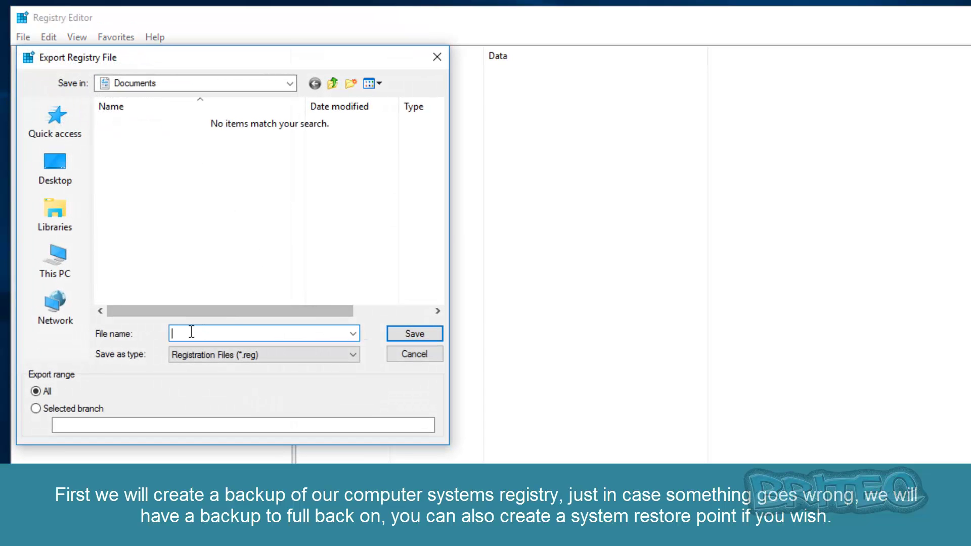
type("back")
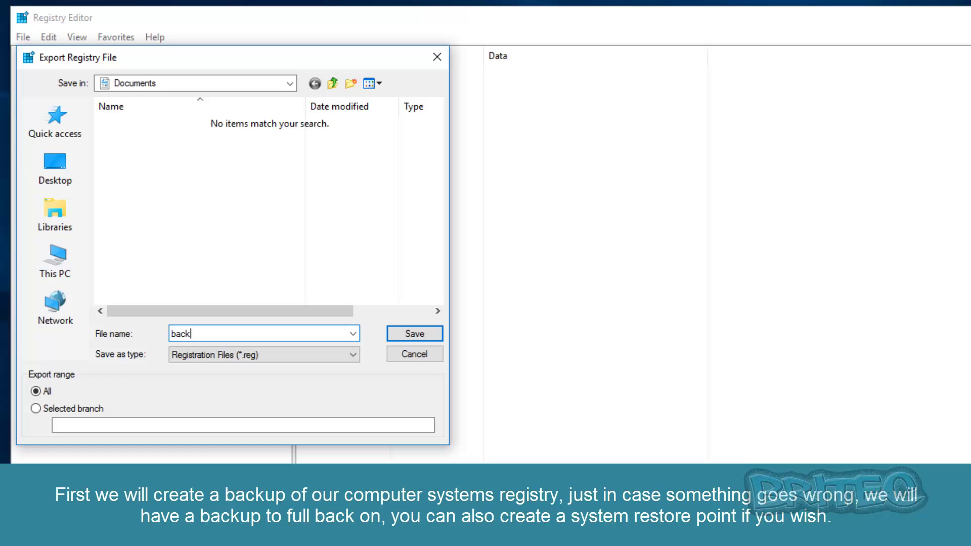
type("up")
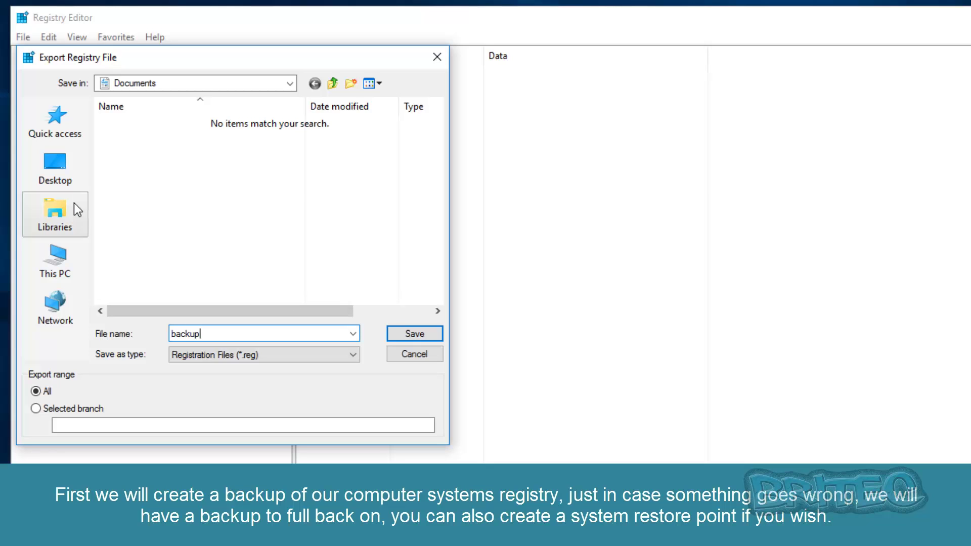
left_click(415, 338)
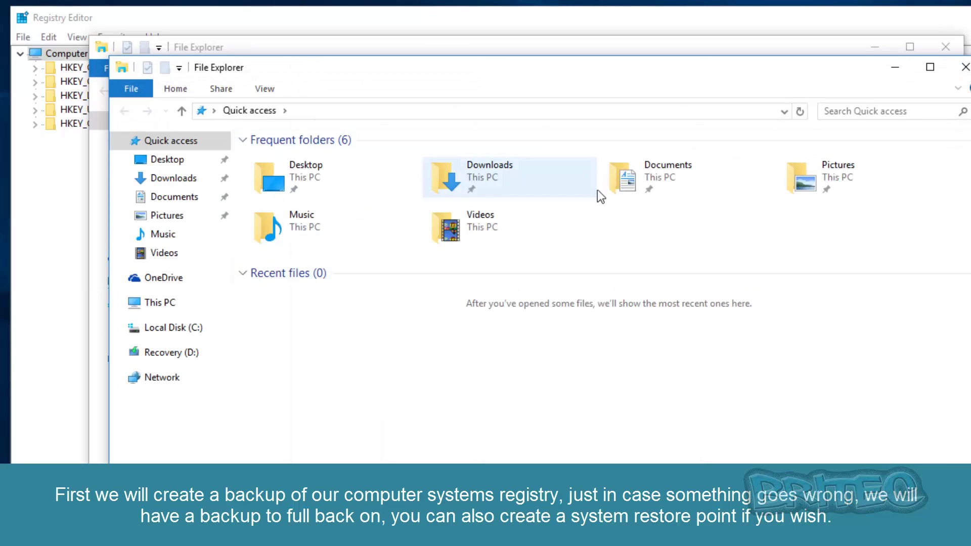
Confirm the 186,219 KB backup file in Documents, then close both Explorer windows
double_click(651, 174)
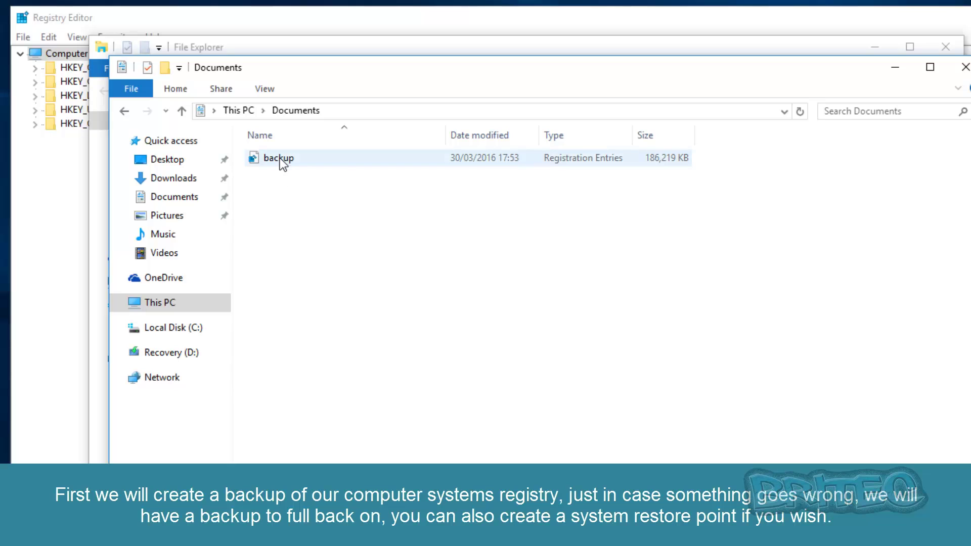
left_click(964, 66)
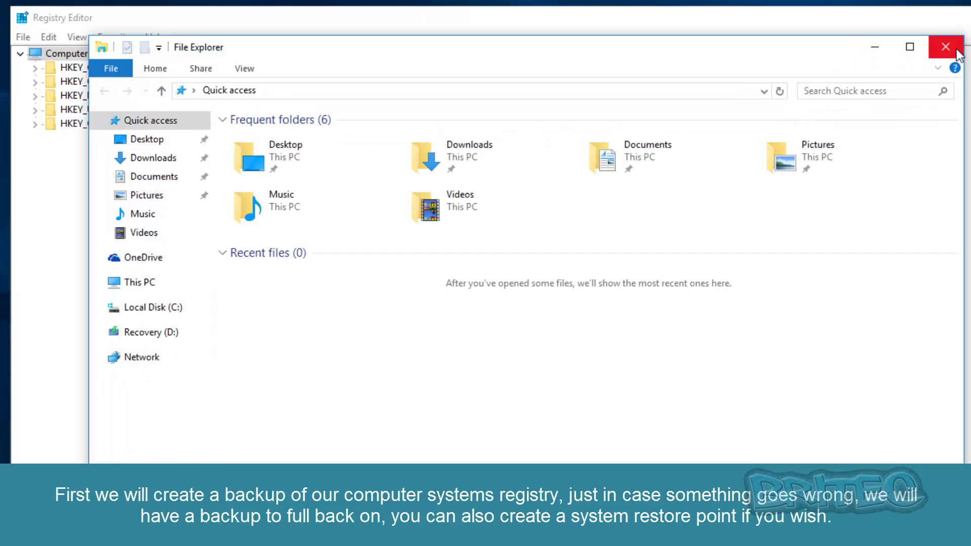
left_click(957, 50)
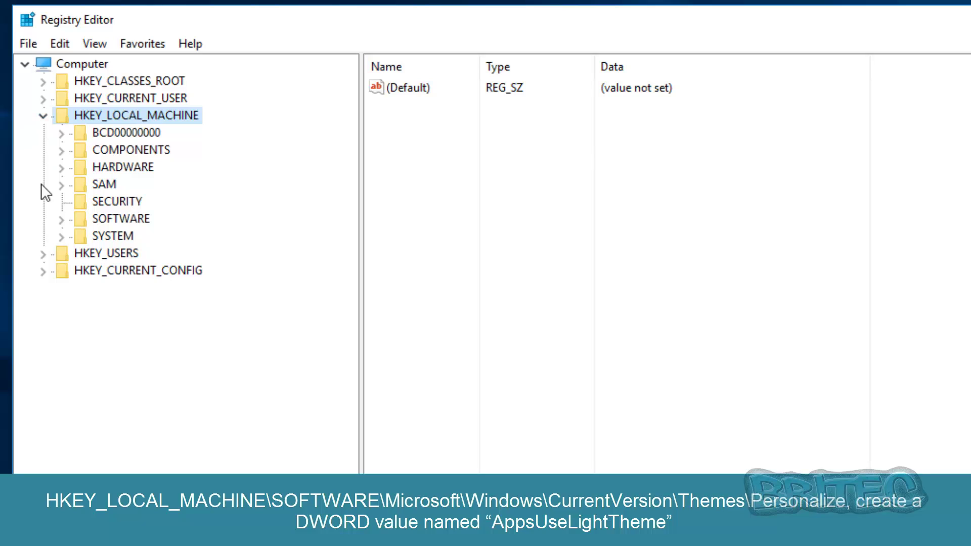
Drill into HKEY_LOCAL_MACHINE\SOFTWARE\Microsoft\Windows\CurrentVersion and select and expand Themes
left_click(89, 223)
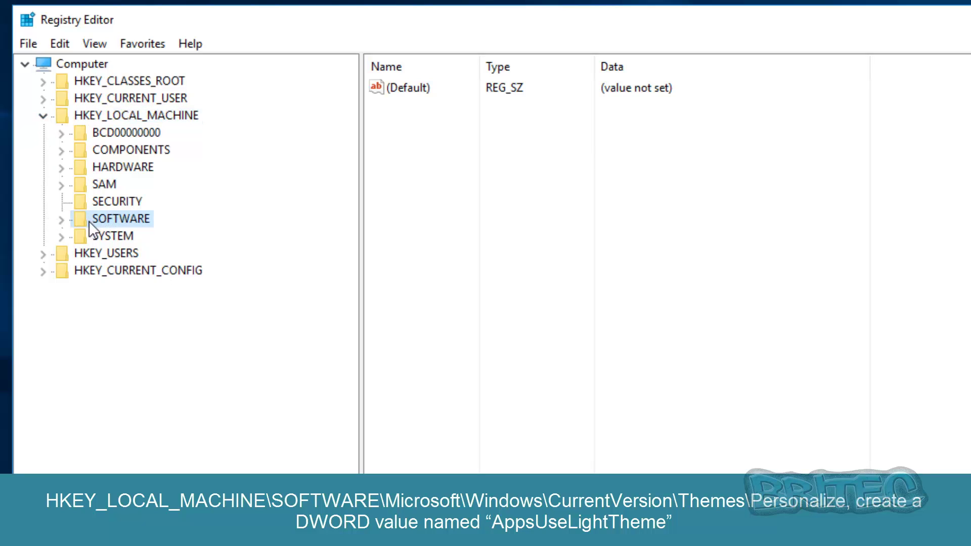
left_click(61, 221)
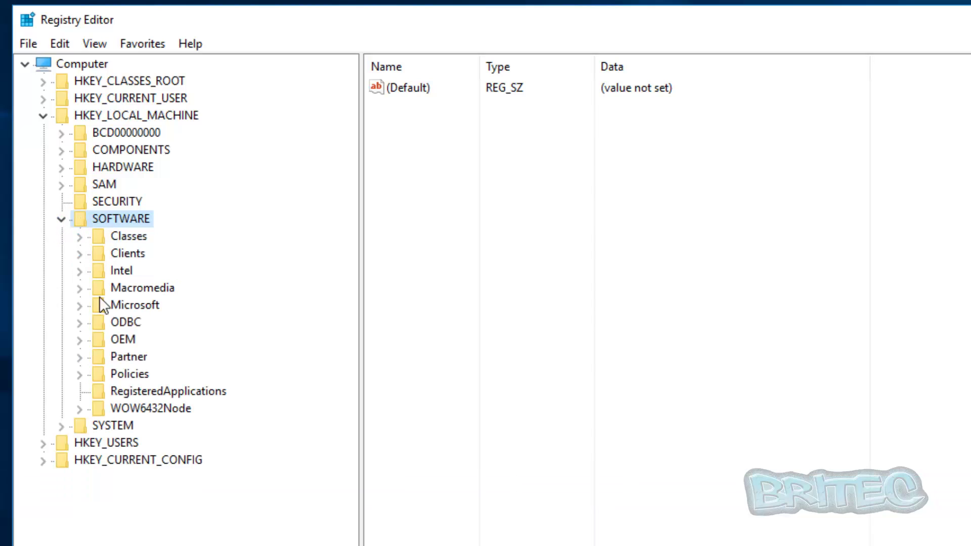
left_click(79, 305)
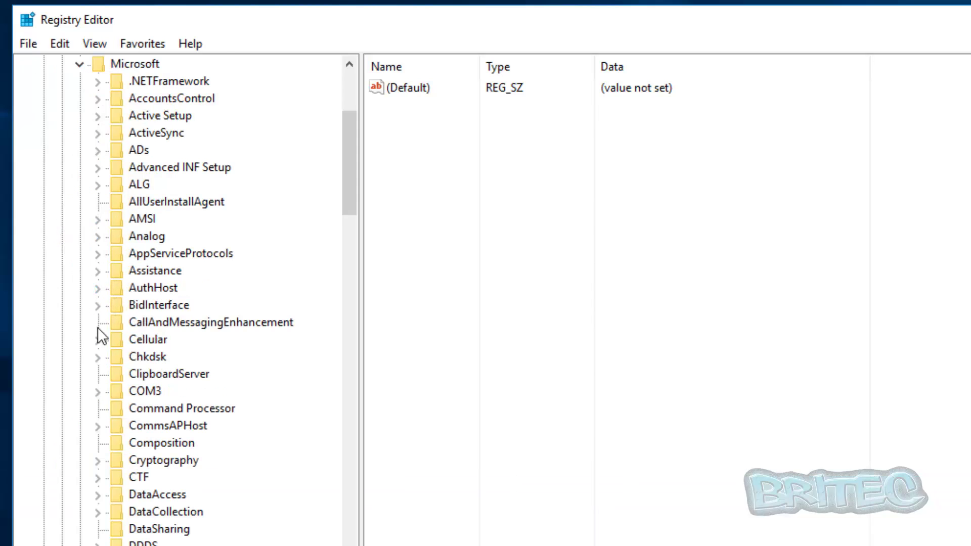
left_click_drag(350, 161, 360, 545)
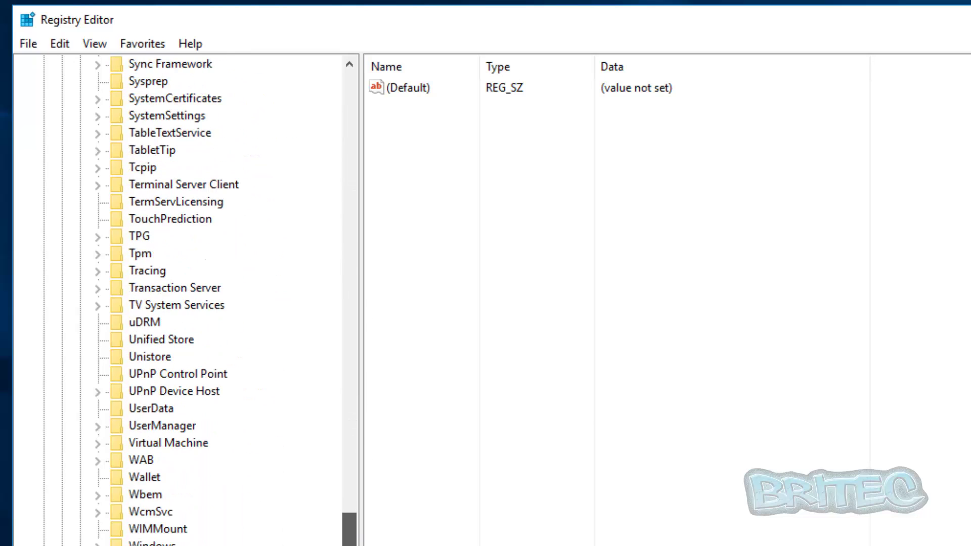
double_click(152, 543)
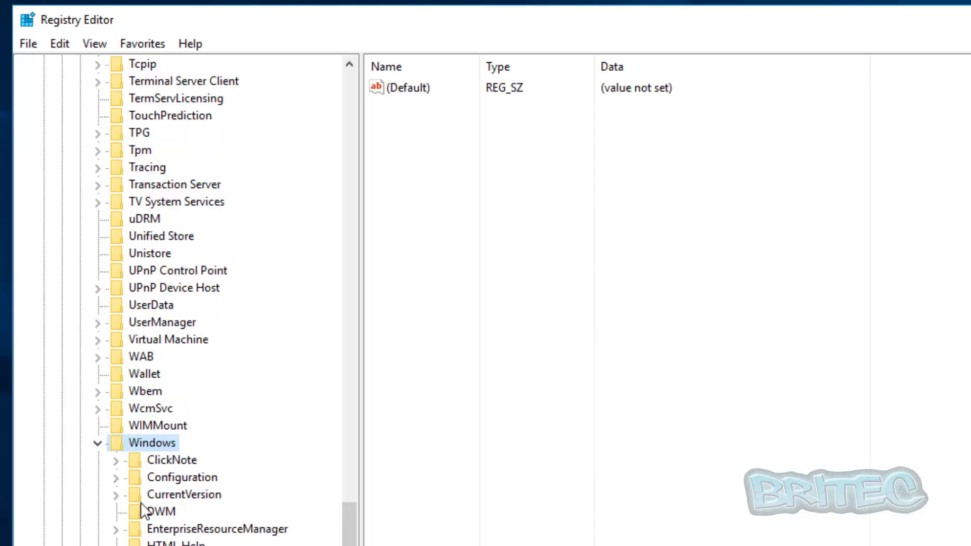
left_click(116, 495)
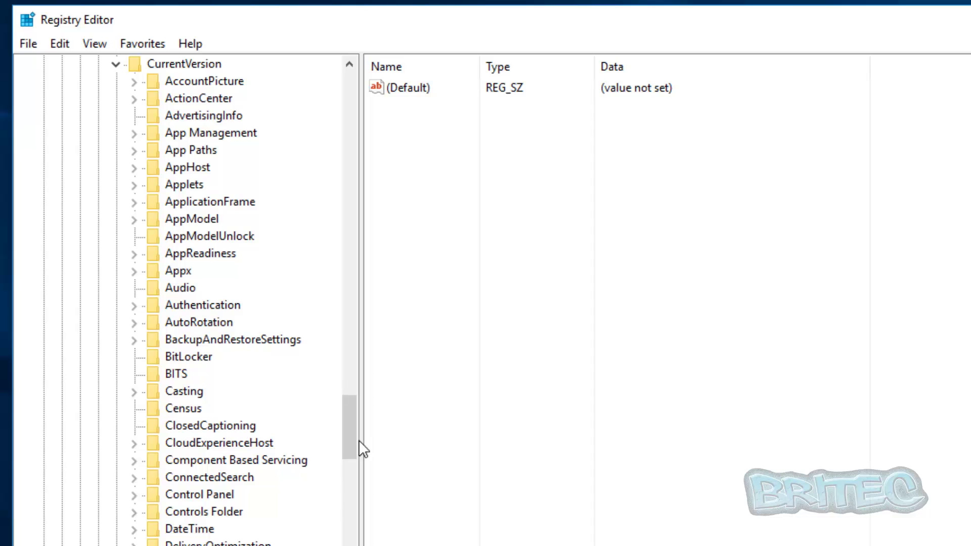
left_click_drag(351, 422, 346, 545)
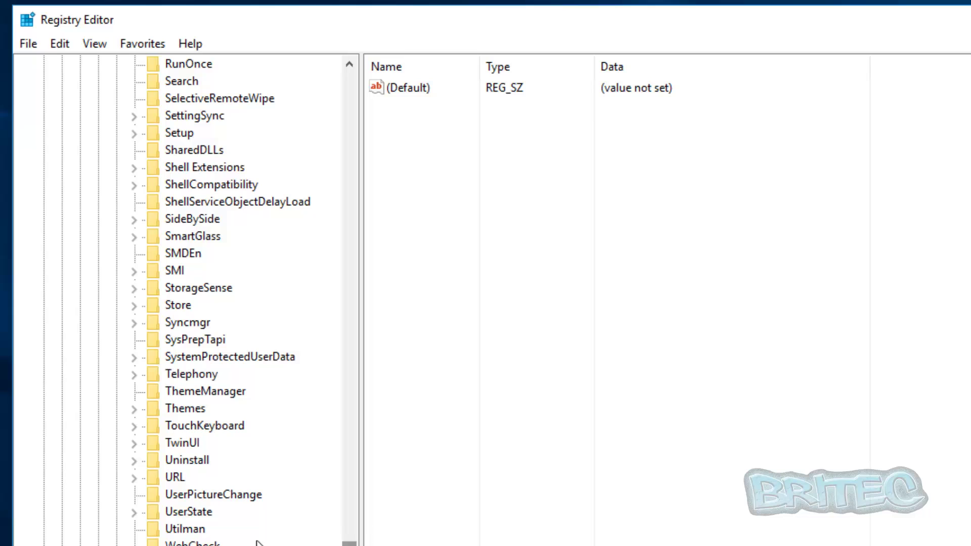
left_click(168, 409)
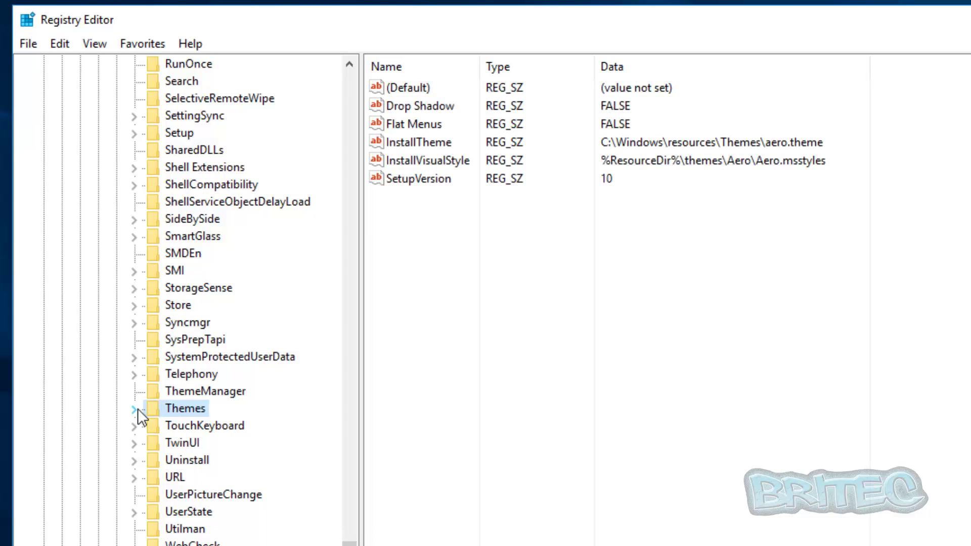
left_click(135, 408)
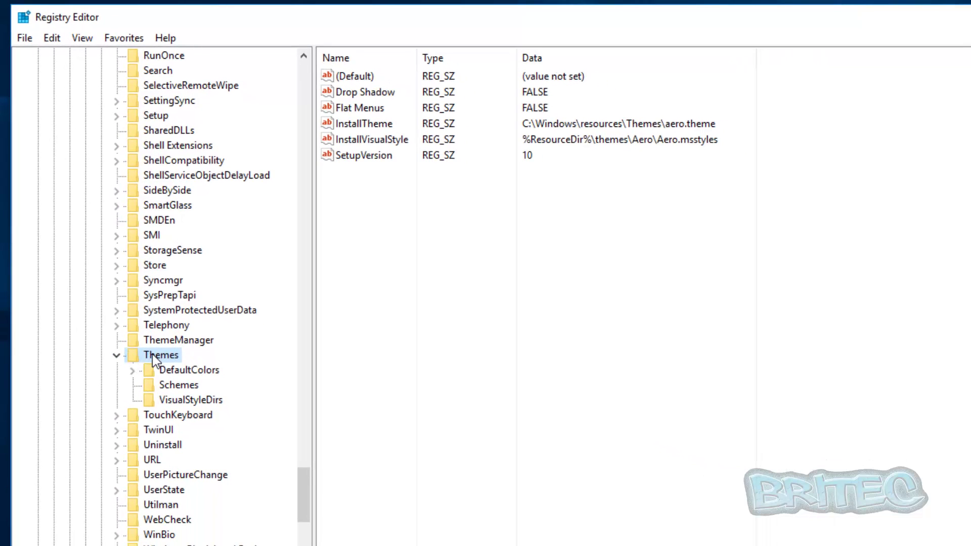
Create a new Personalize key under HKLM Themes and select its value pane
right_click(152, 354)
mouse_move(211, 390)
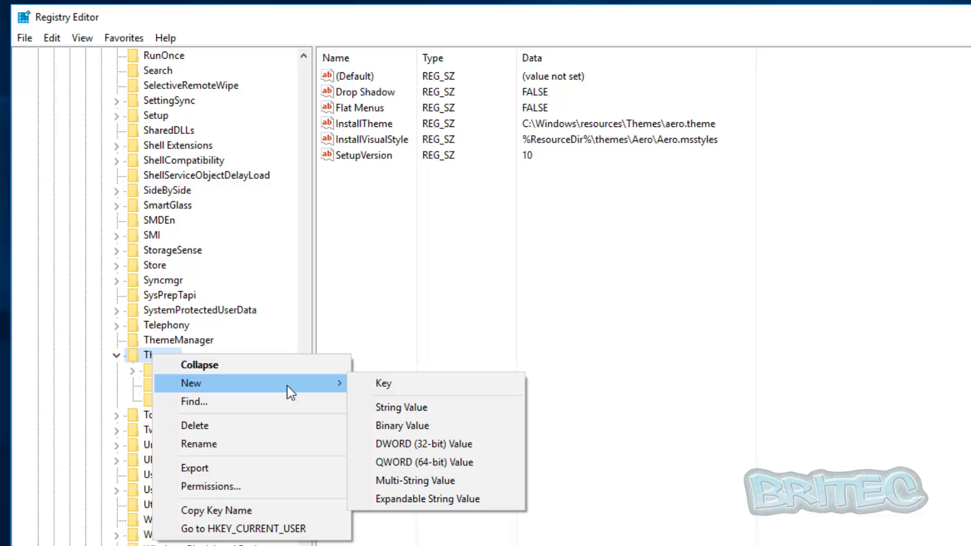
left_click(399, 385)
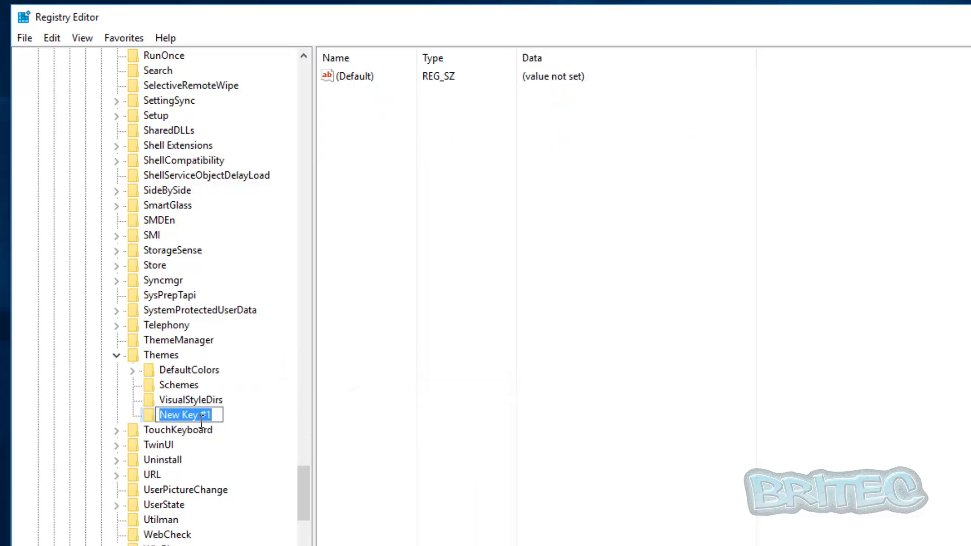
type("Per")
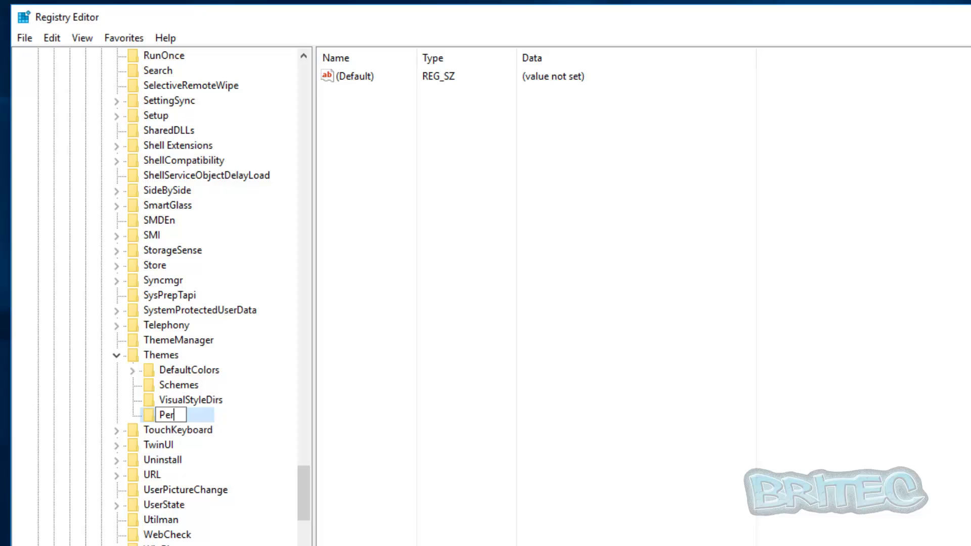
type("sonalize")
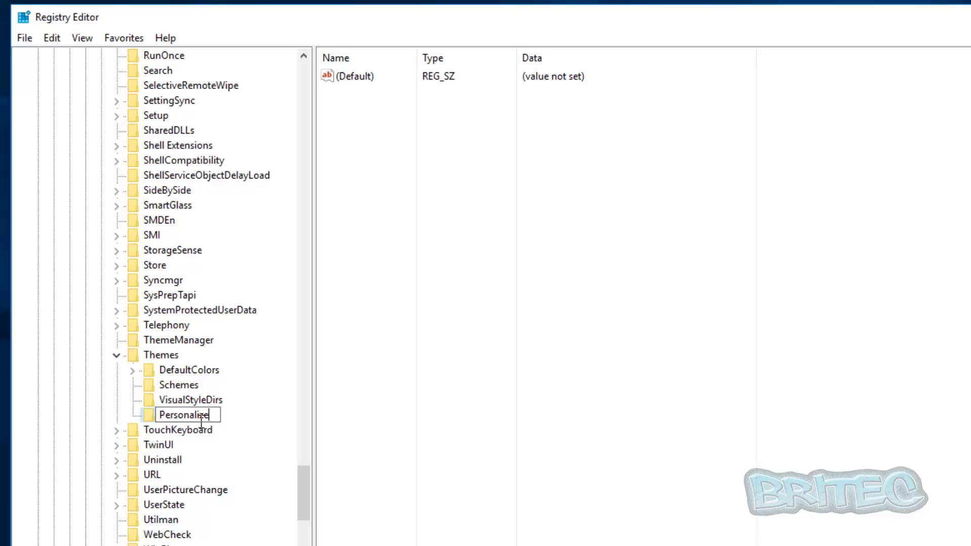
key("Return")
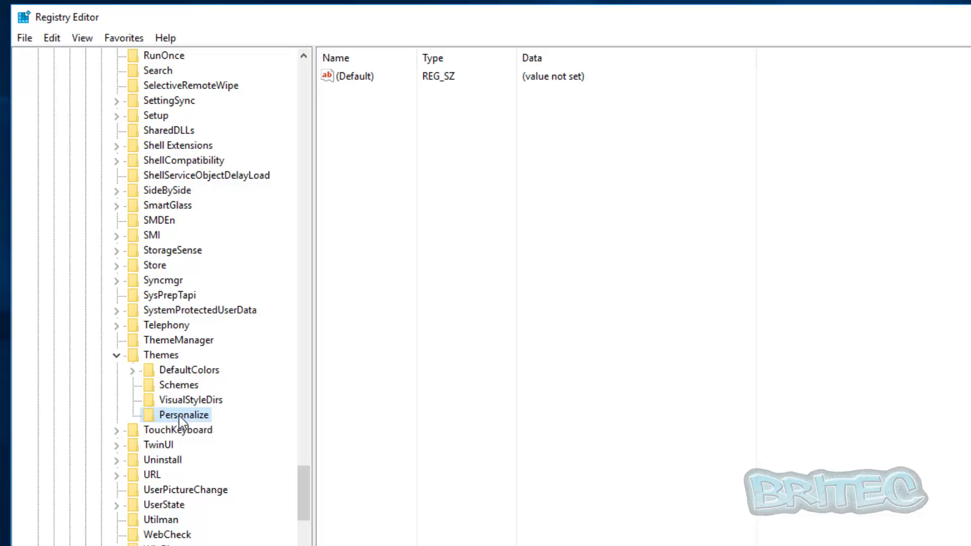
left_click(444, 205)
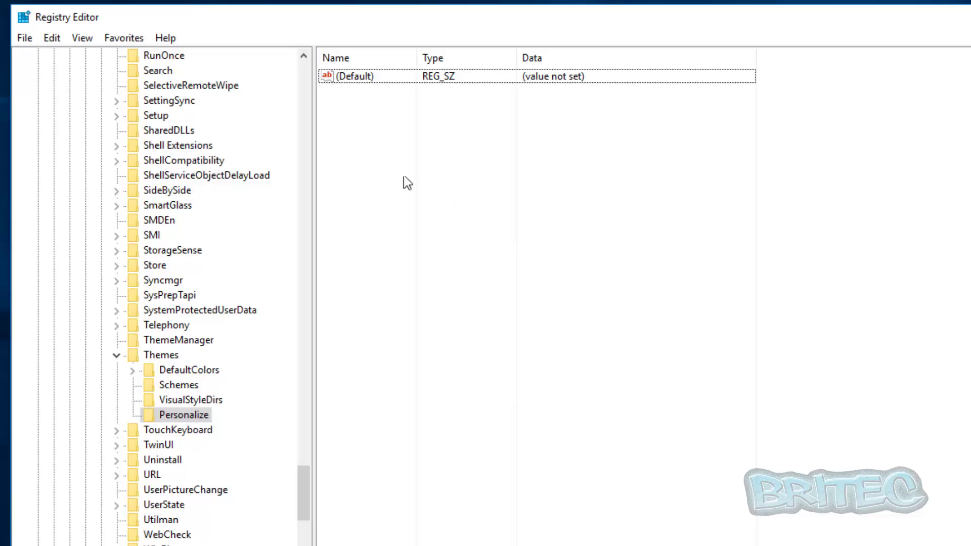
Add a DWORD (32-bit) value named AppsUseLightTheme to the Personalize key
right_click(412, 154)
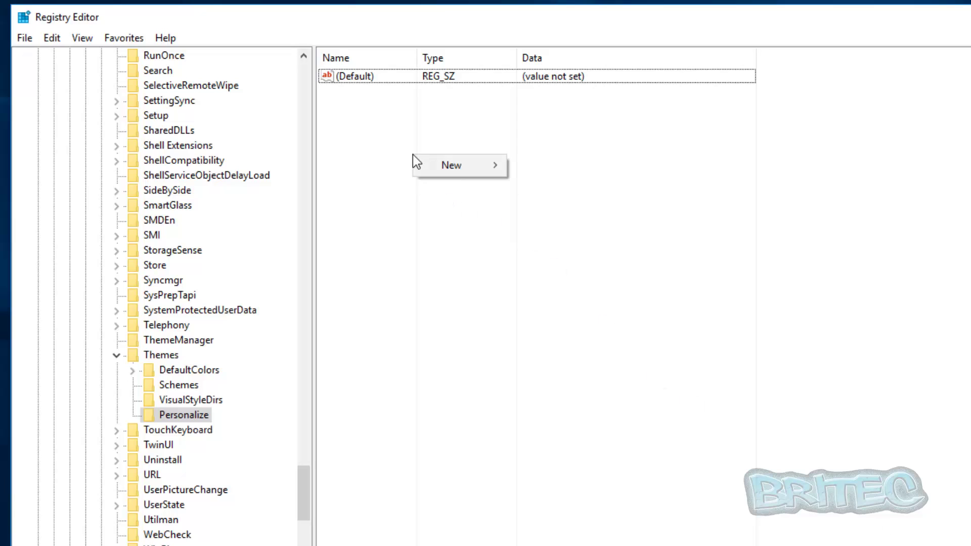
mouse_move(438, 172)
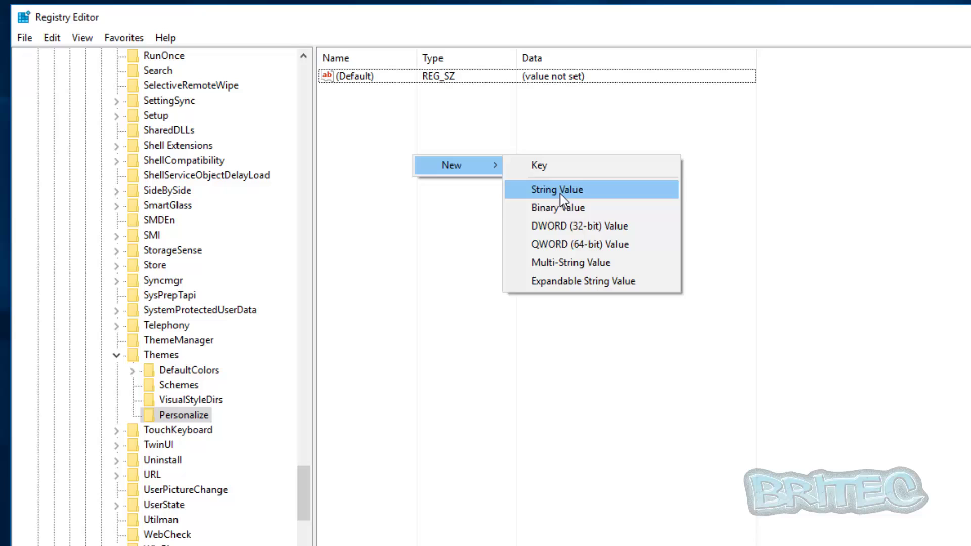
left_click(566, 229)
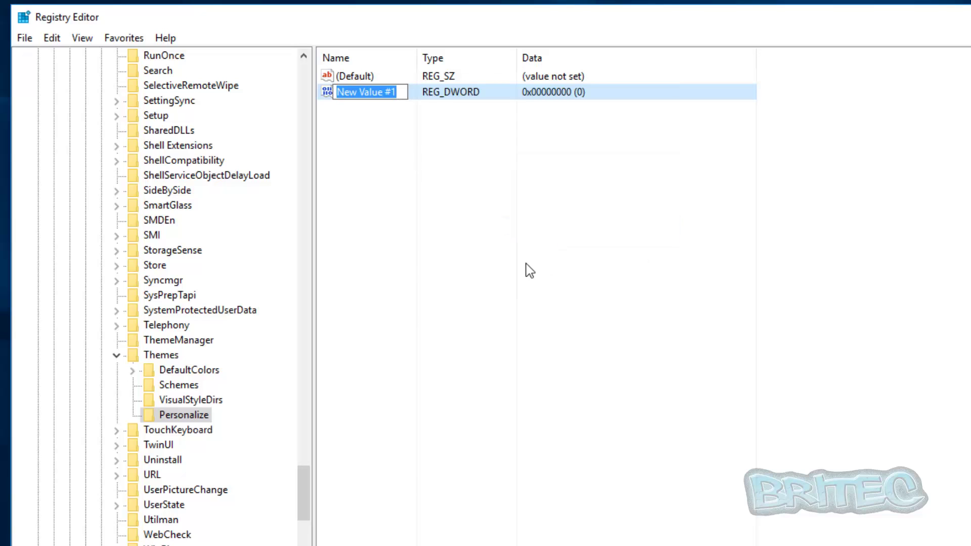
type("Apps")
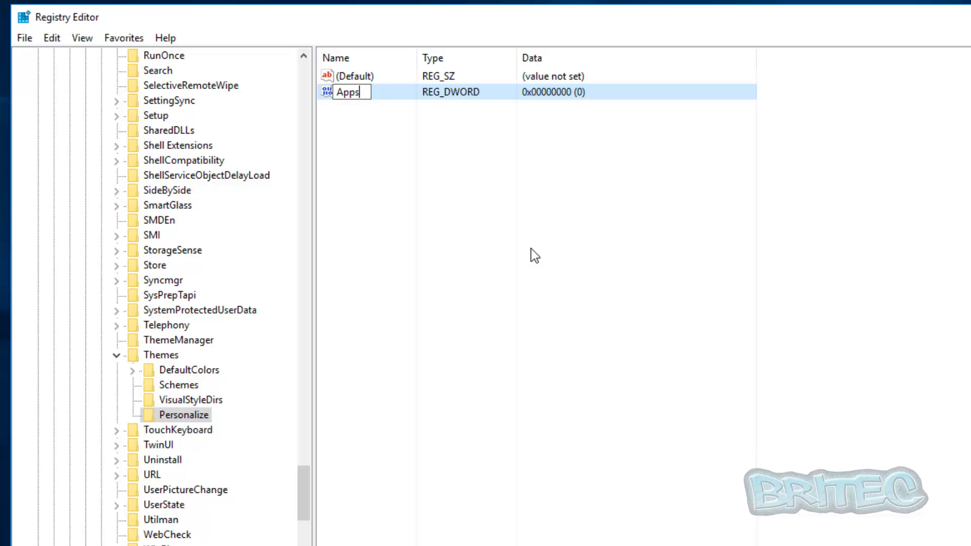
type("UseLight")
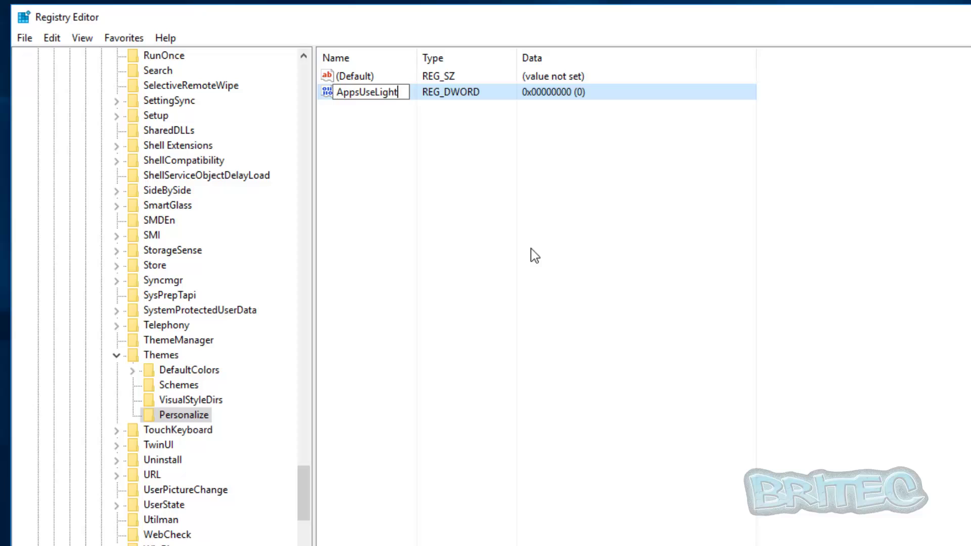
type("Theme")
key("Return")
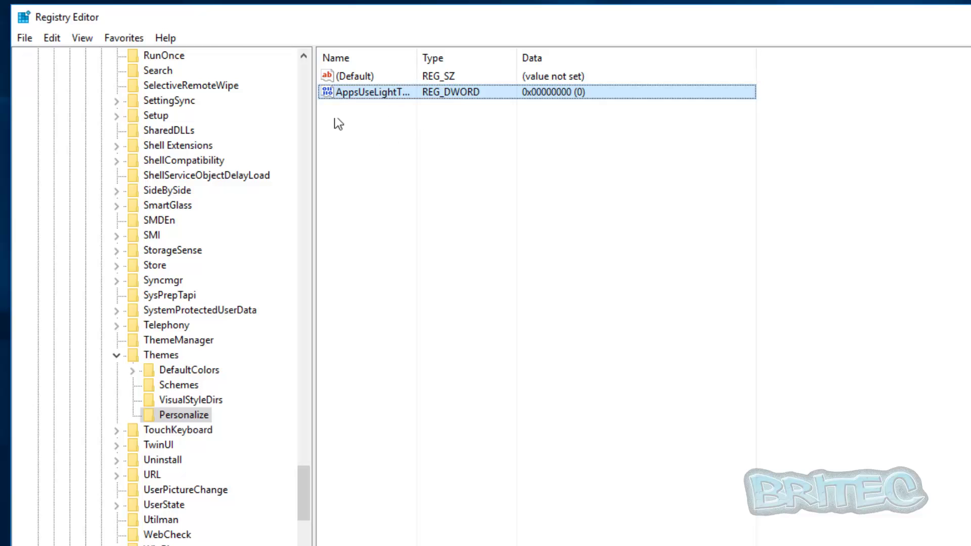
Keep AppsUseLightTheme's data at 0, double-check it, and collapse Themes
double_click(363, 93)
left_click_drag(211, 85, 483, 133)
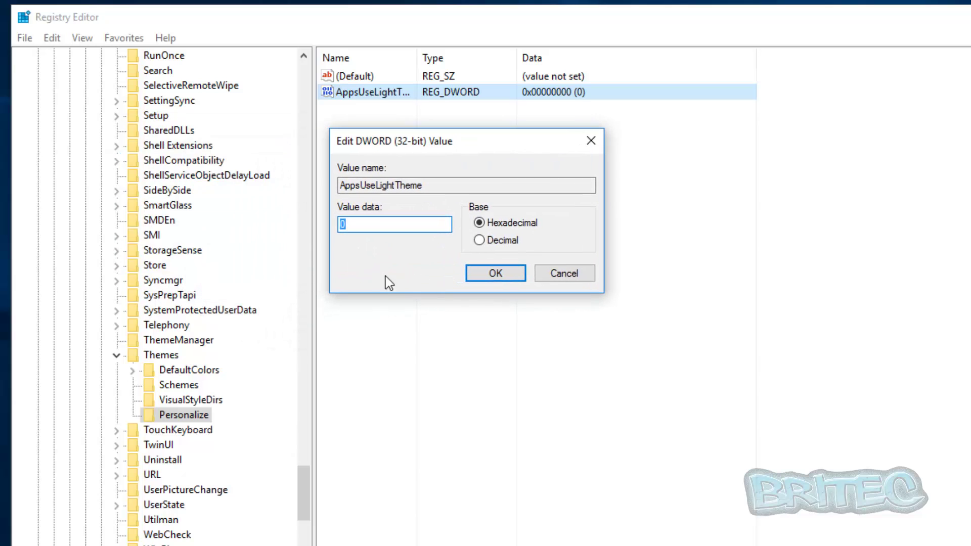
left_click(506, 275)
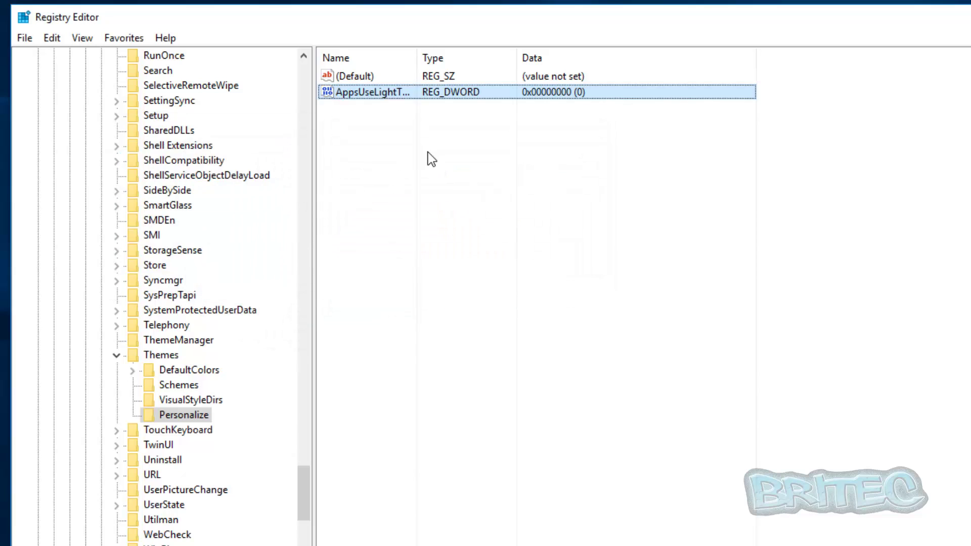
double_click(375, 95)
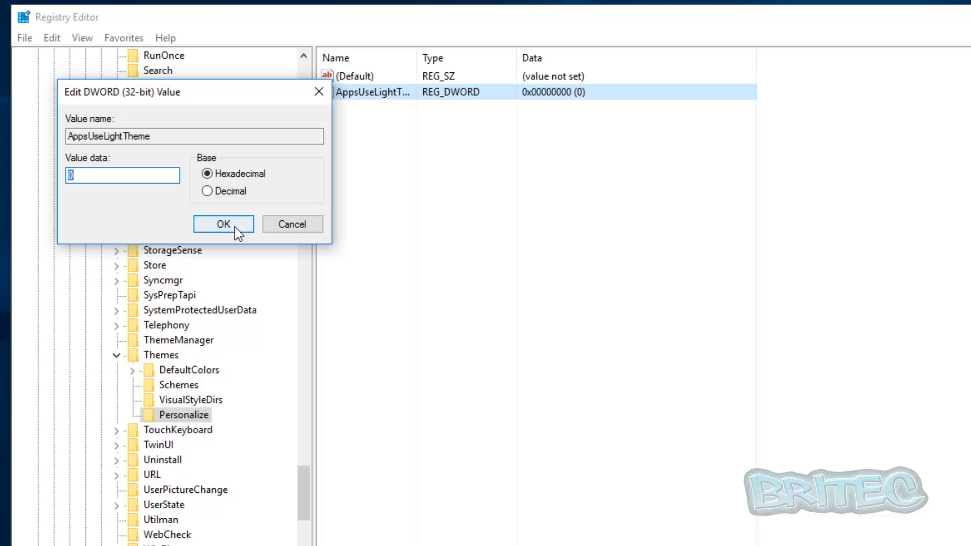
left_click(324, 91)
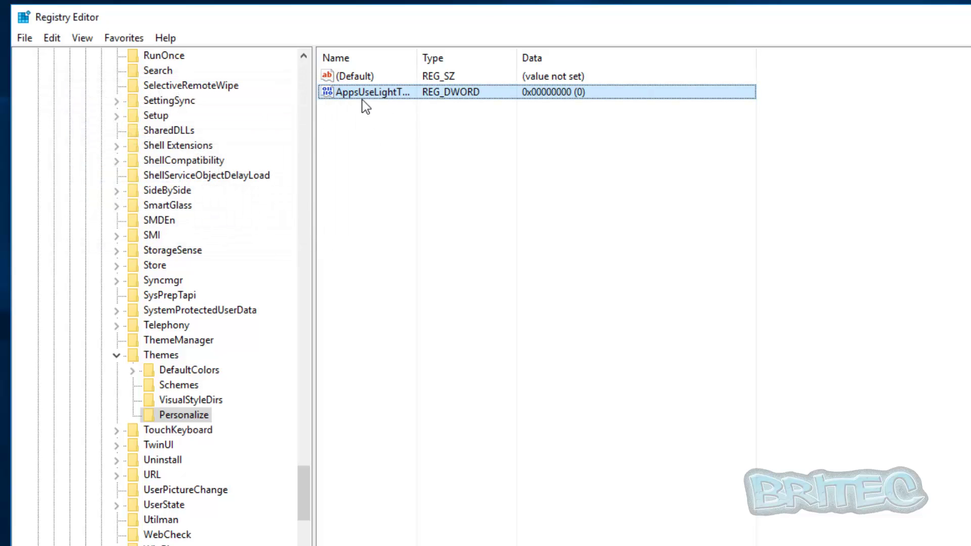
left_click(526, 402)
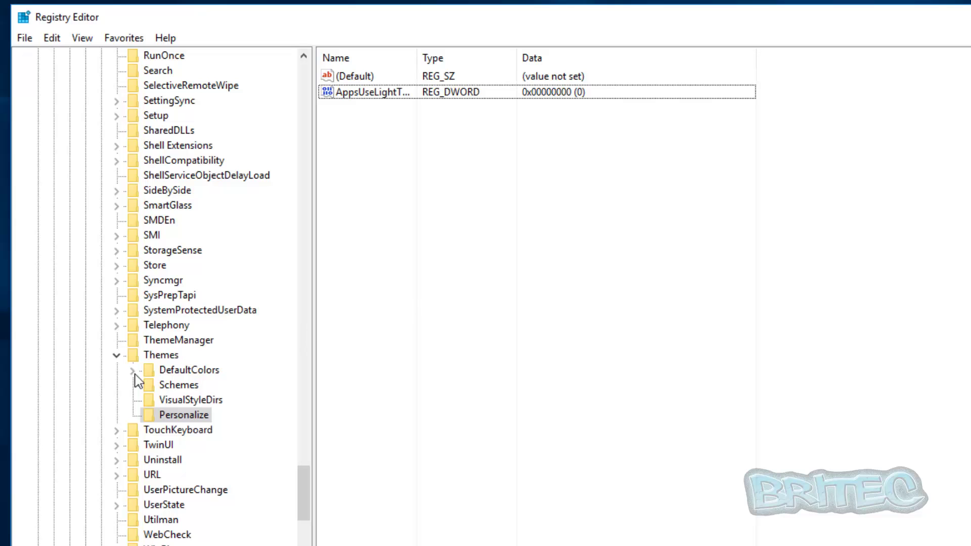
left_click(120, 357)
Collapse the HKEY_LOCAL_MACHINE tree back to its root
left_click_drag(303, 494, 282, 71)
left_click(70, 266)
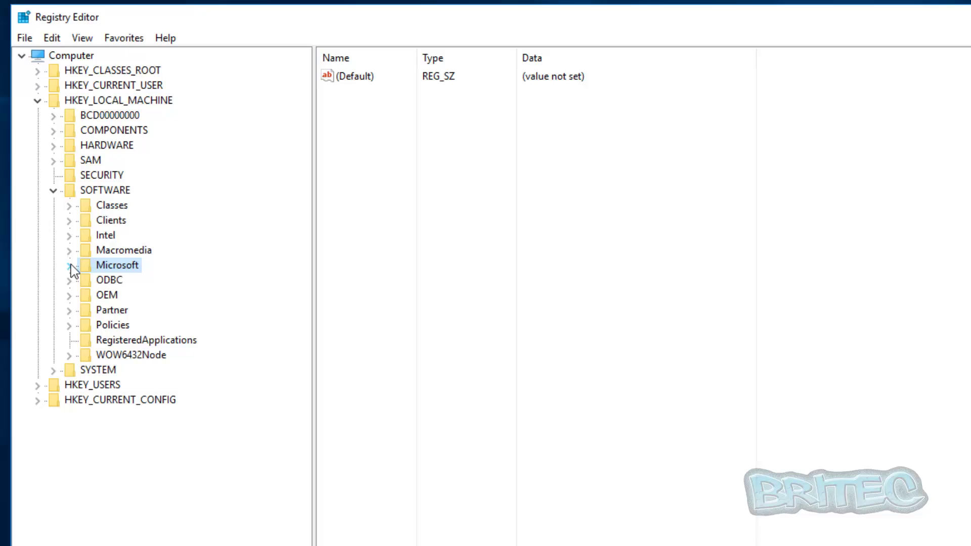
left_click(53, 190)
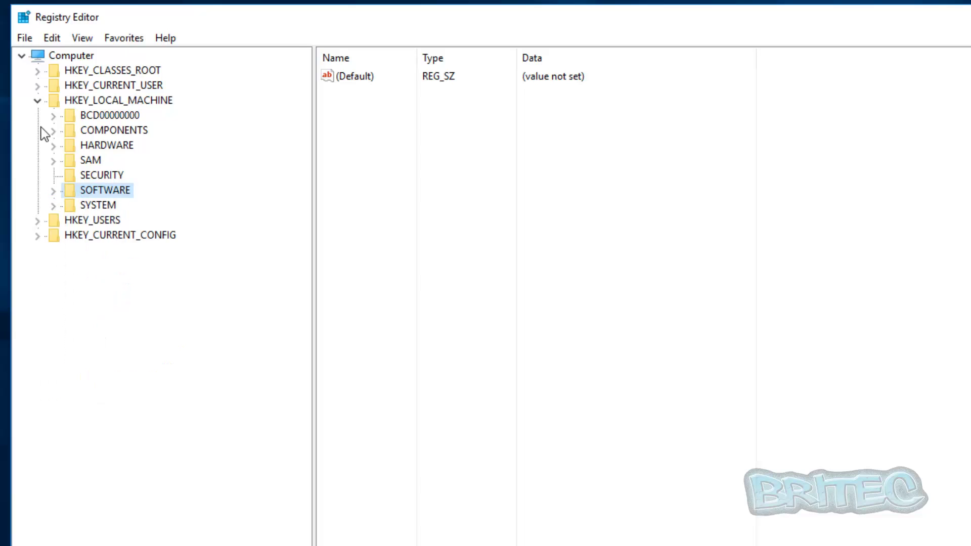
left_click(39, 101)
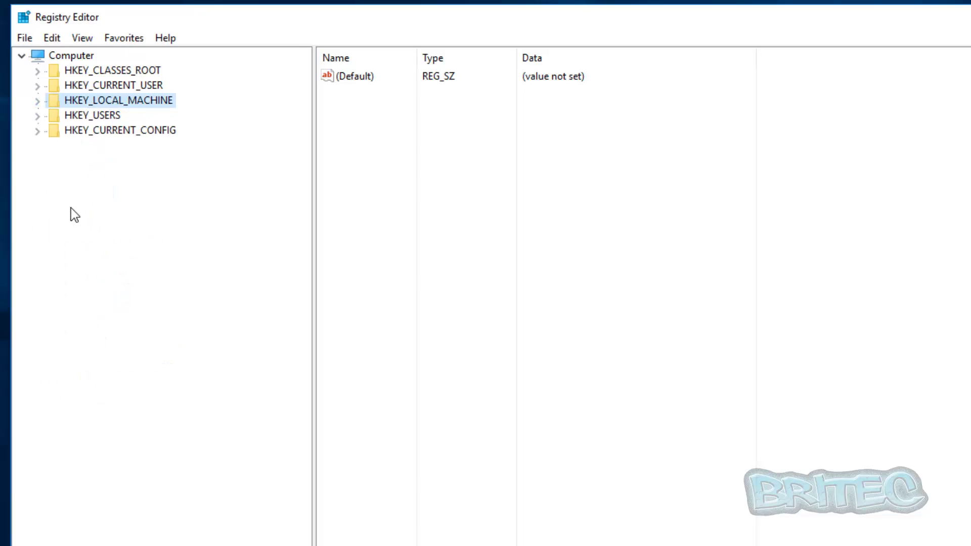
Expand HKEY_CURRENT_USER down through SOFTWARE to Microsoft
left_click(67, 86)
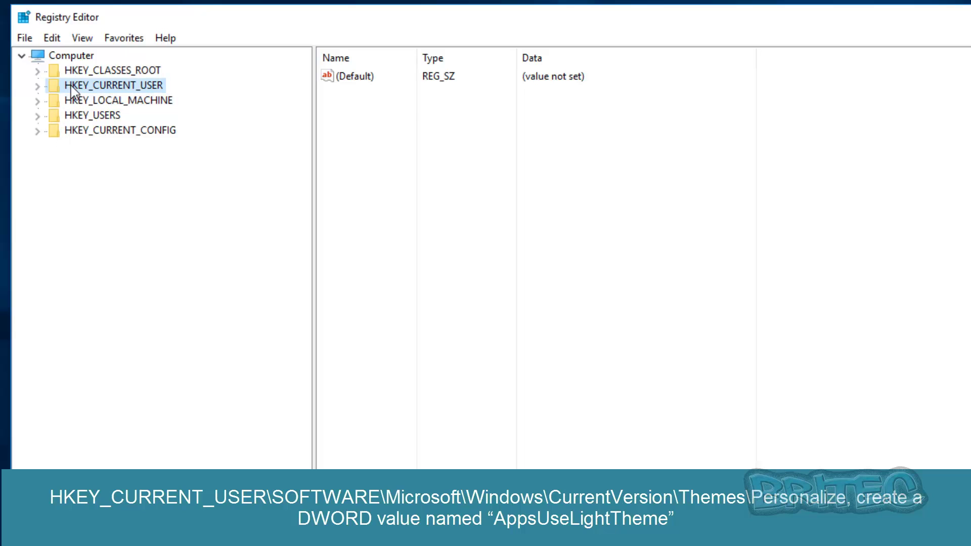
left_click(37, 86)
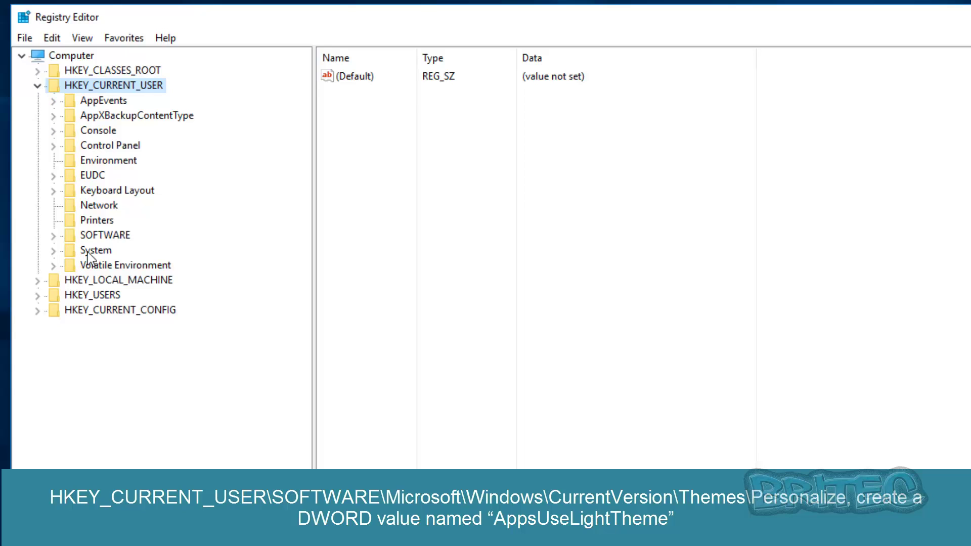
left_click(63, 236)
left_click(52, 235)
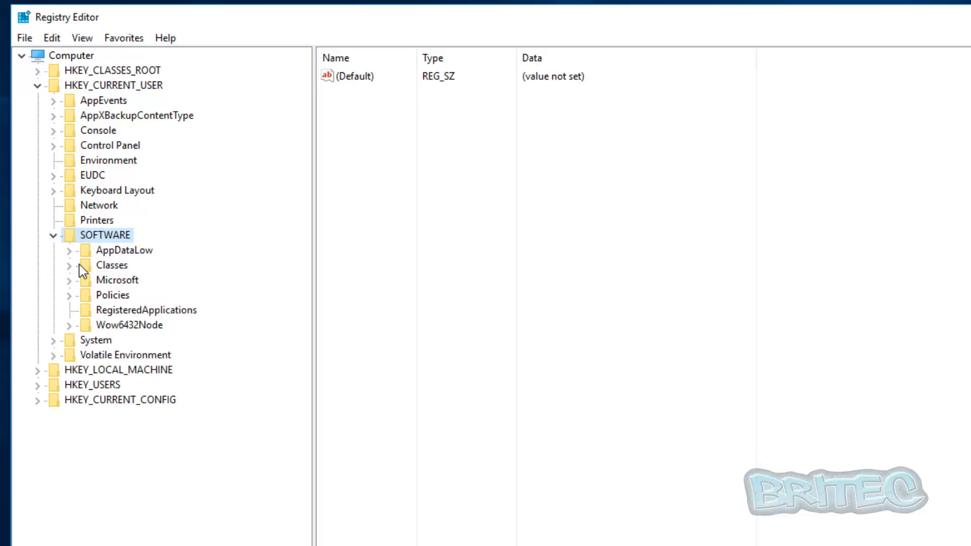
left_click(81, 282)
left_click(68, 281)
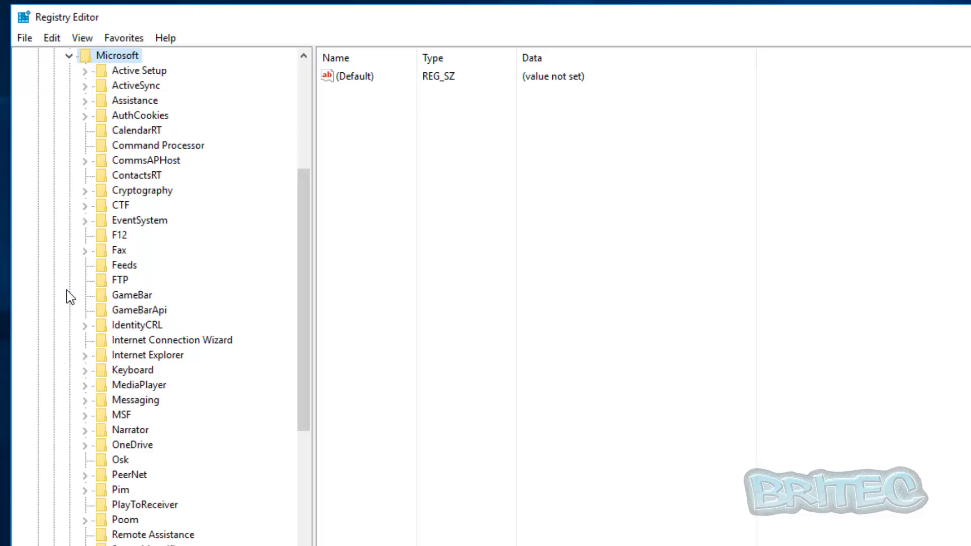
Expand Windows\CurrentVersion and open Themes, revealing HighContrast and Personalize
left_click_drag(302, 242, 310, 391)
left_click(130, 459)
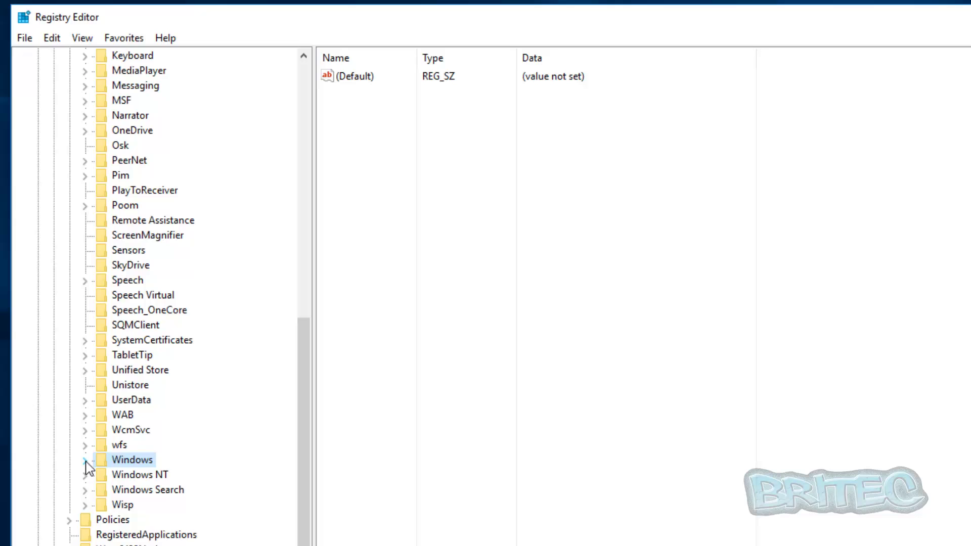
left_click(85, 459)
left_click(114, 476)
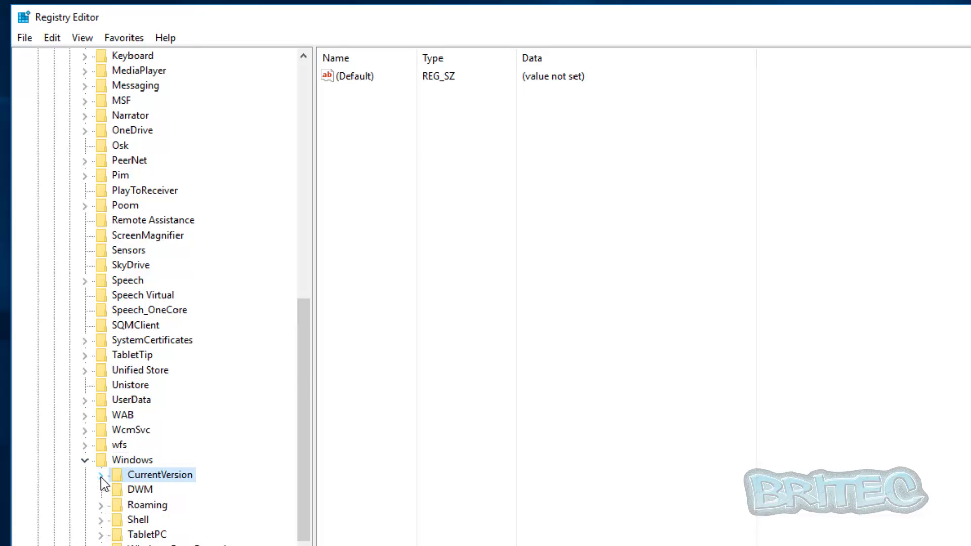
left_click(100, 475)
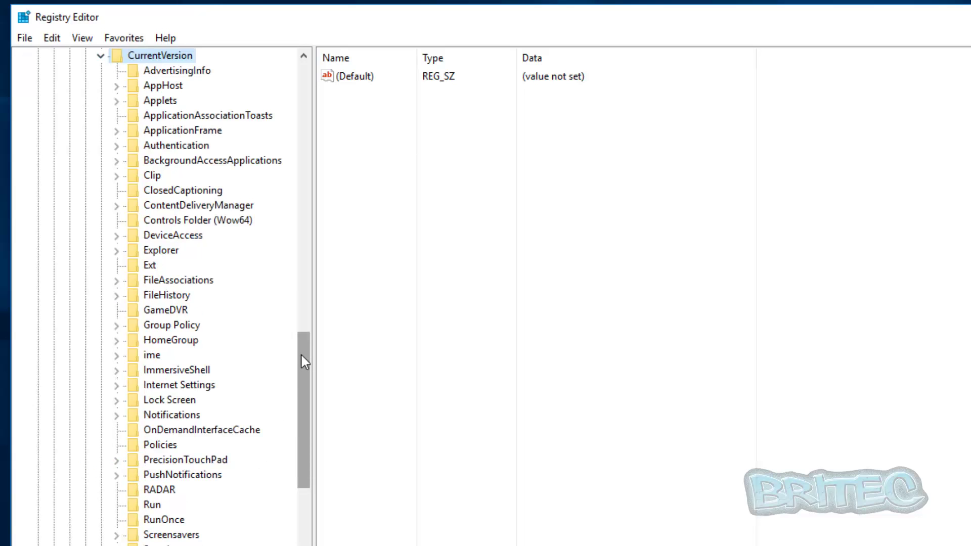
left_click_drag(301, 356, 306, 423)
left_click(157, 459)
left_click(119, 460)
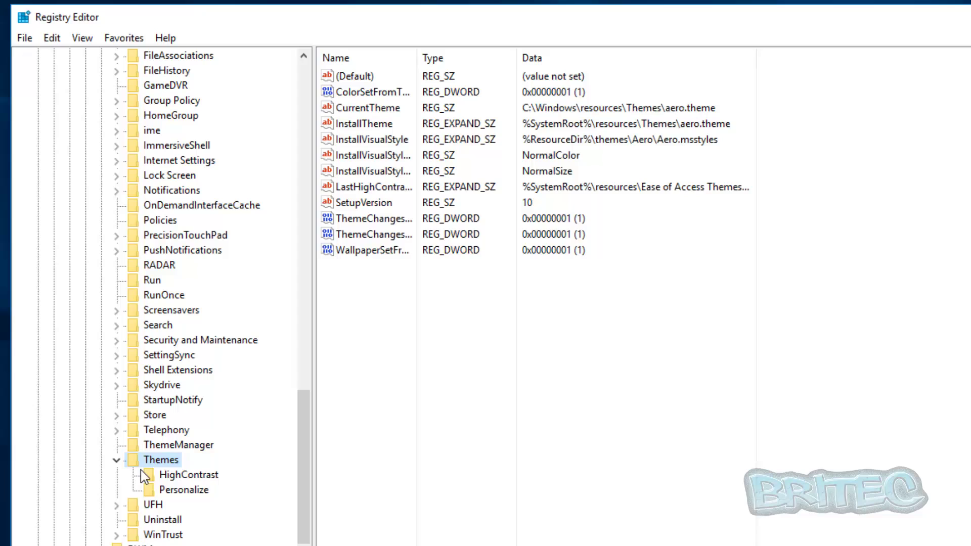
In HKCU Themes\Personalize, add DWORD AppsUseLightTheme, leaving its data at 0
left_click(178, 490)
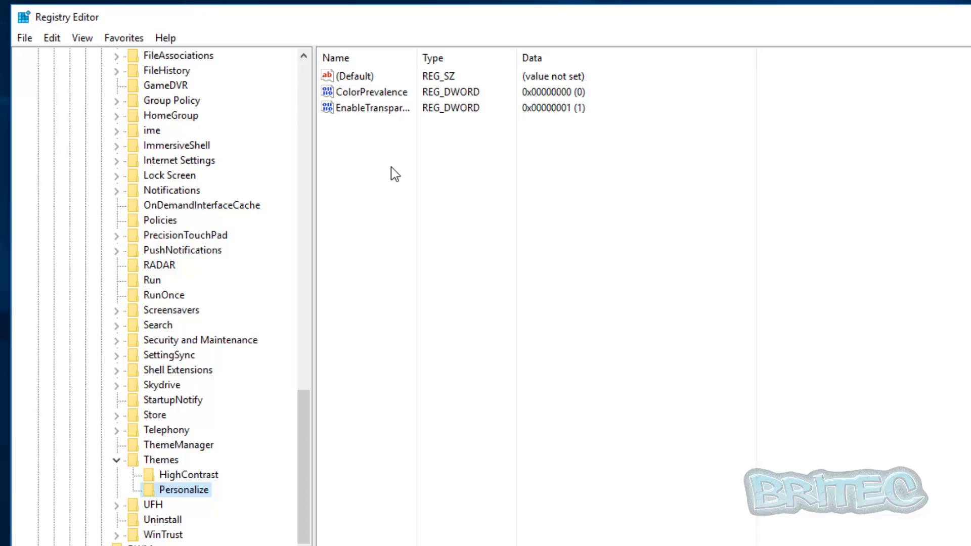
right_click(374, 166)
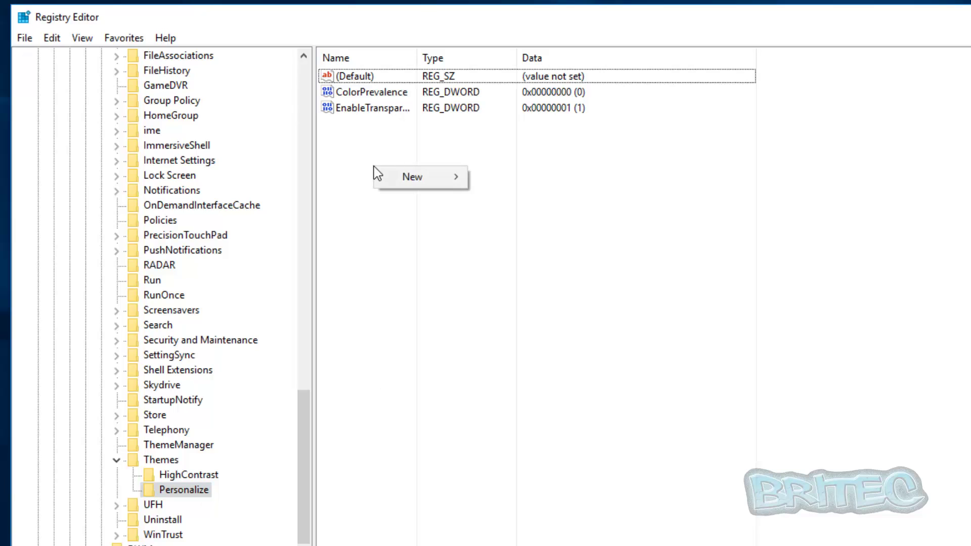
mouse_move(425, 176)
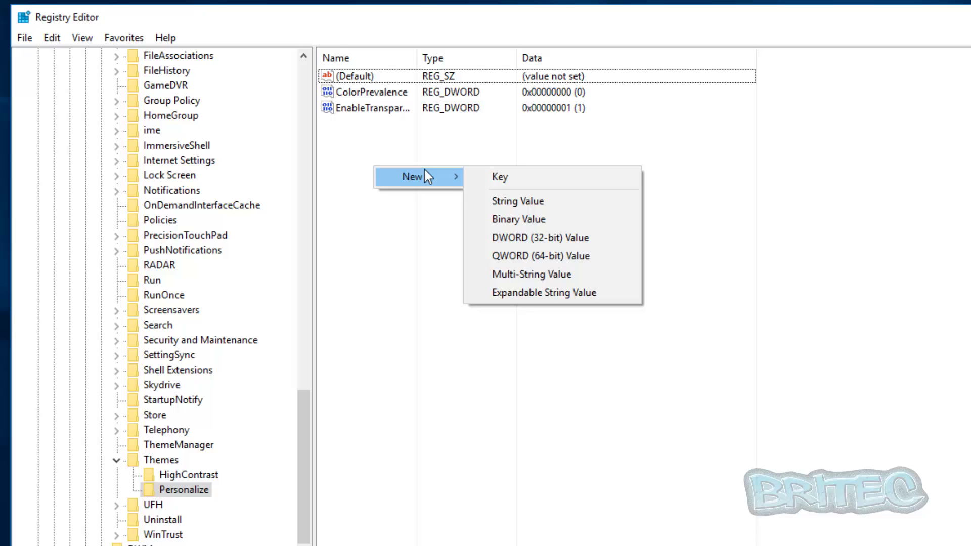
left_click(527, 238)
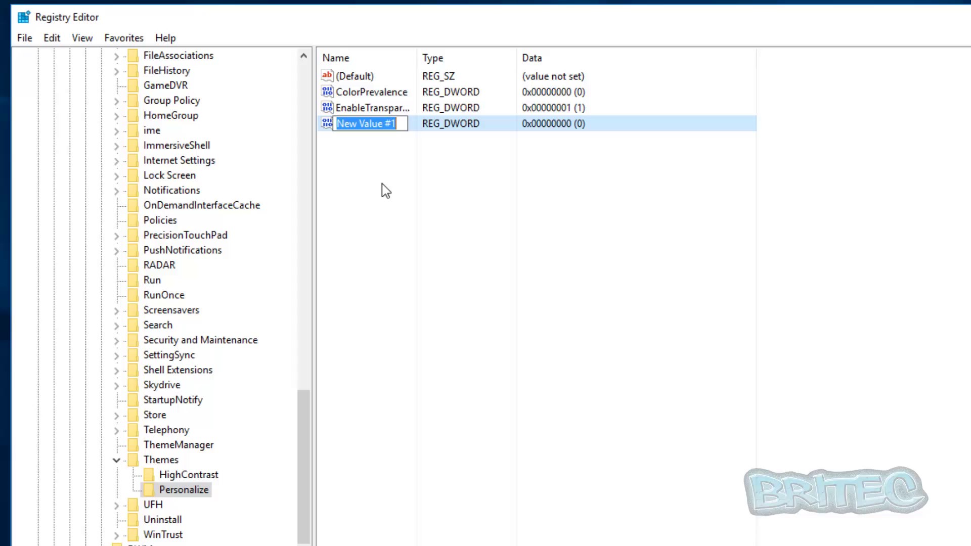
type("Apps")
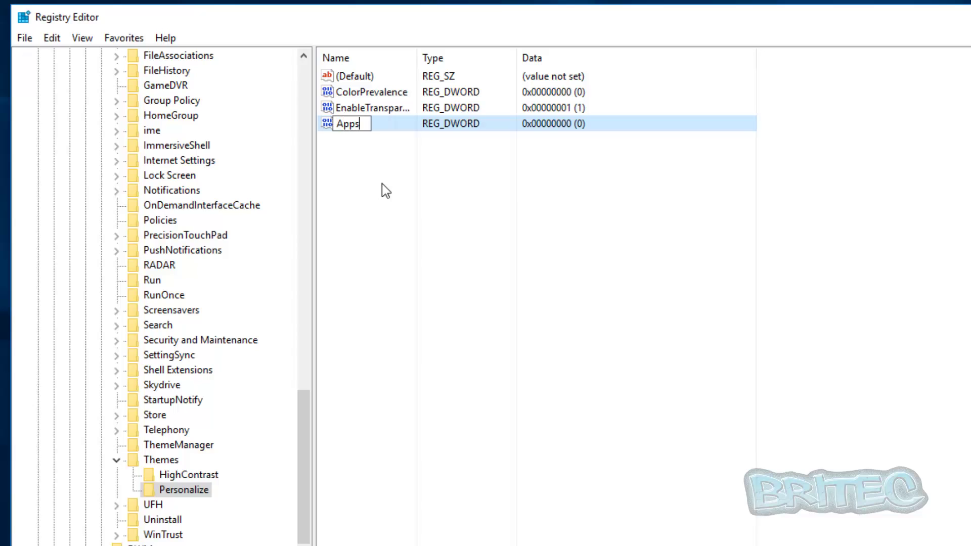
type("UseLight")
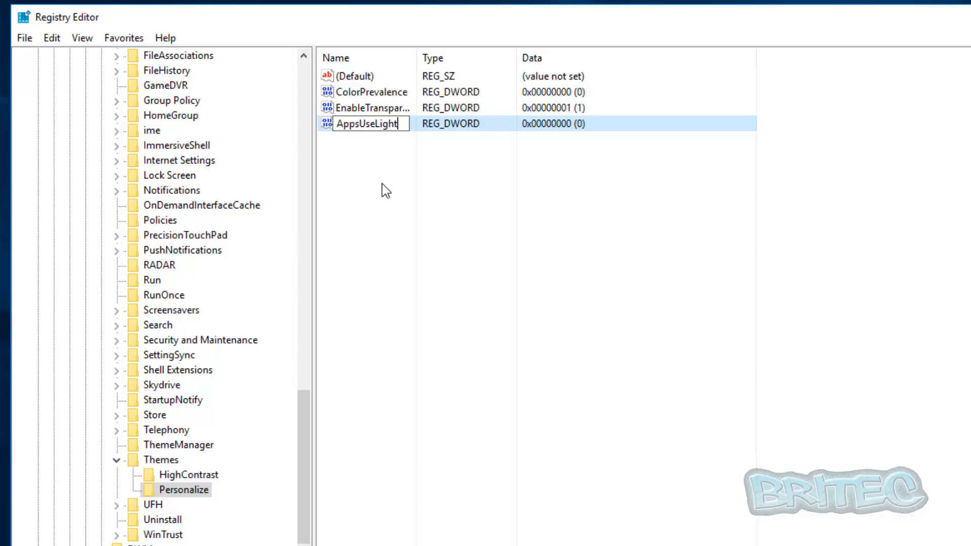
type("Theme")
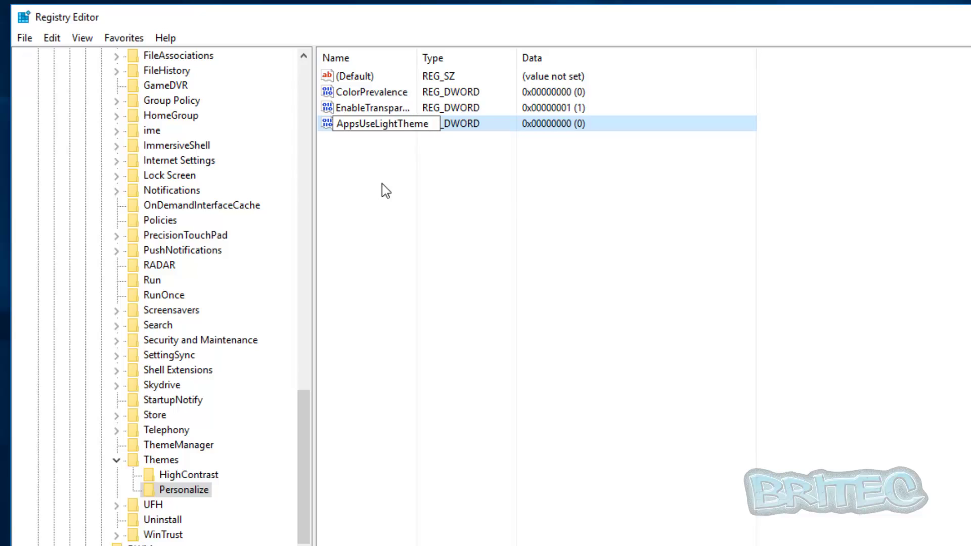
key("Return")
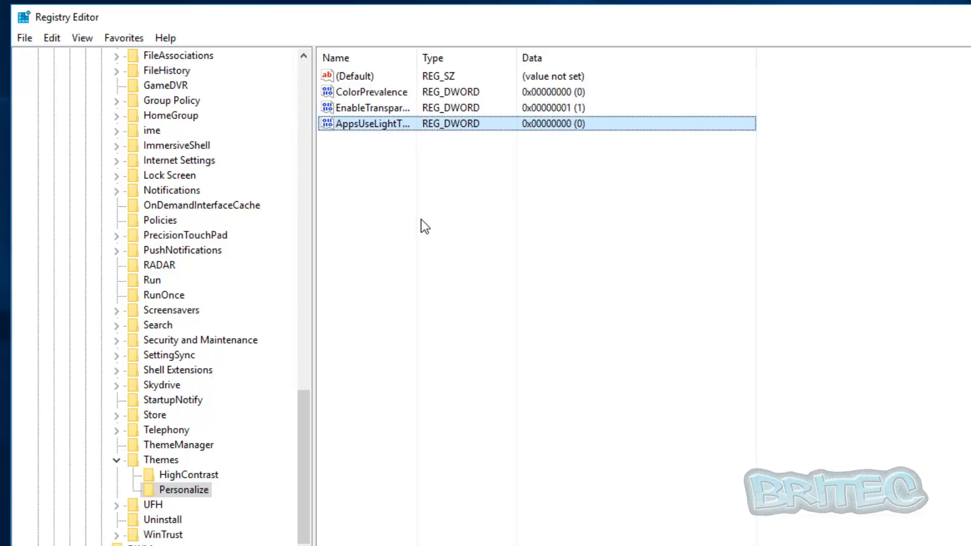
Collapse HKEY_CURRENT_USER from Themes up to the root, then close Registry Editor with Alt+F4
left_click(117, 460)
left_click_drag(304, 472, 315, 316)
left_click(99, 383)
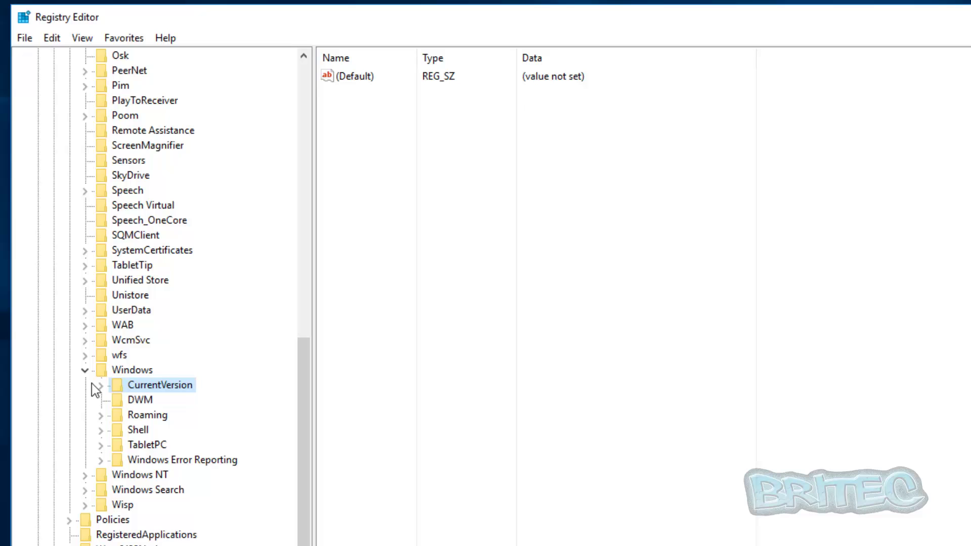
left_click(86, 369)
left_click_drag(308, 402, 335, 118)
left_click(69, 280)
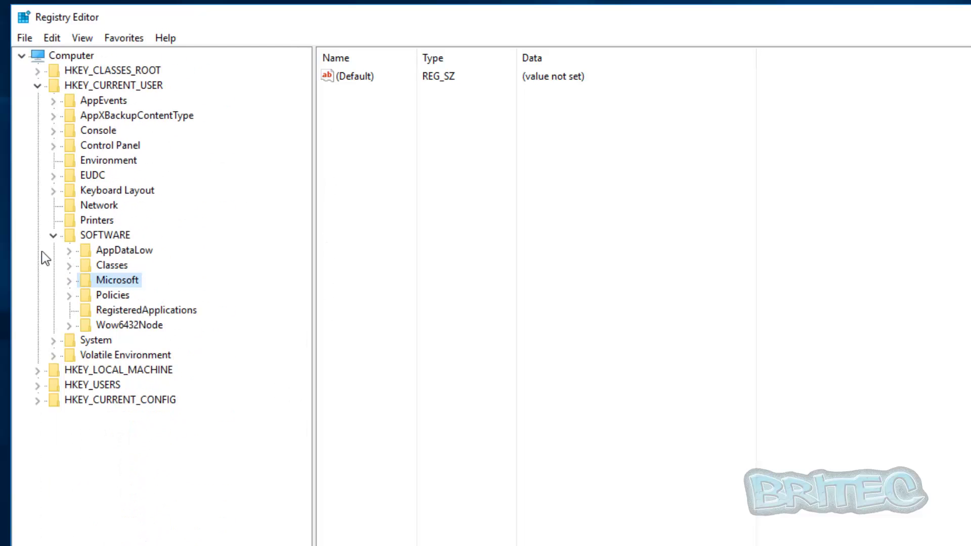
left_click(52, 236)
left_click(36, 86)
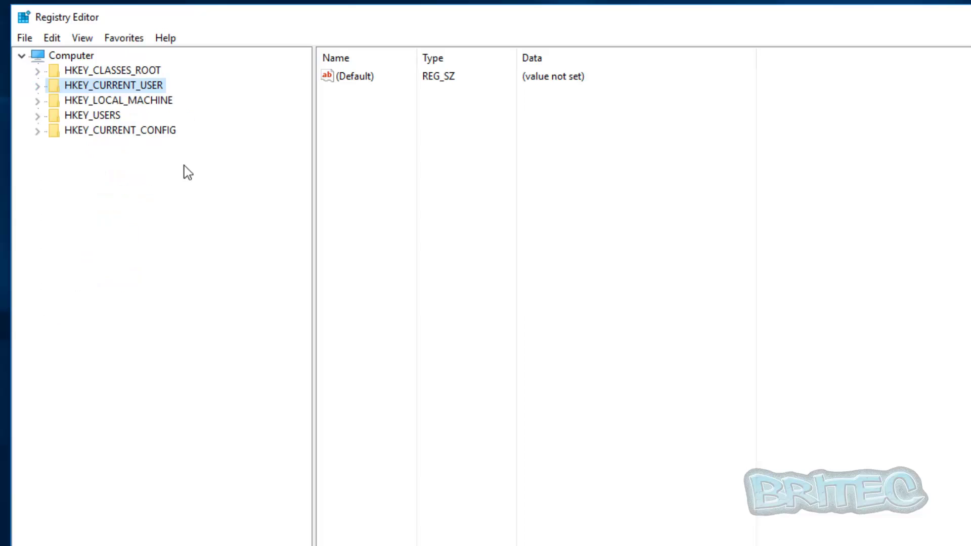
key("Left")
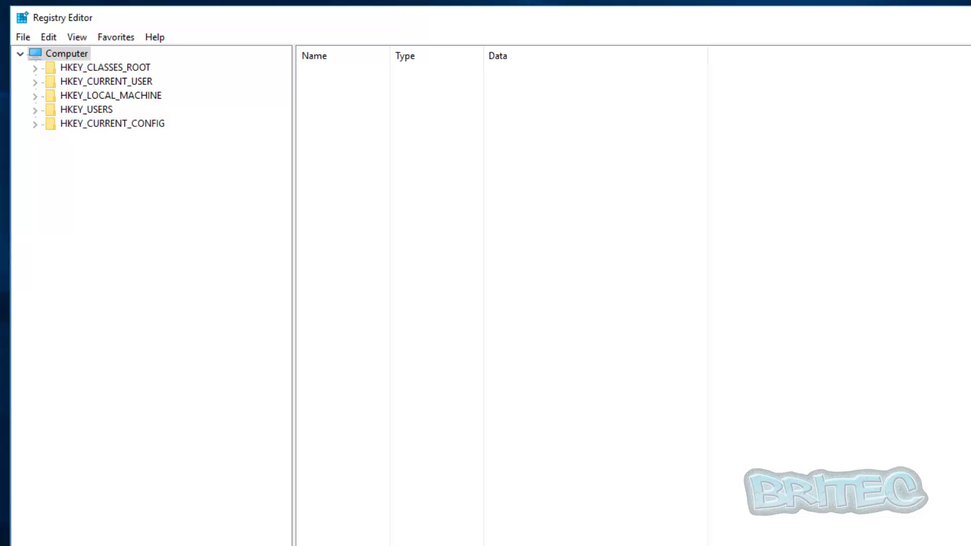
key("alt+F4")
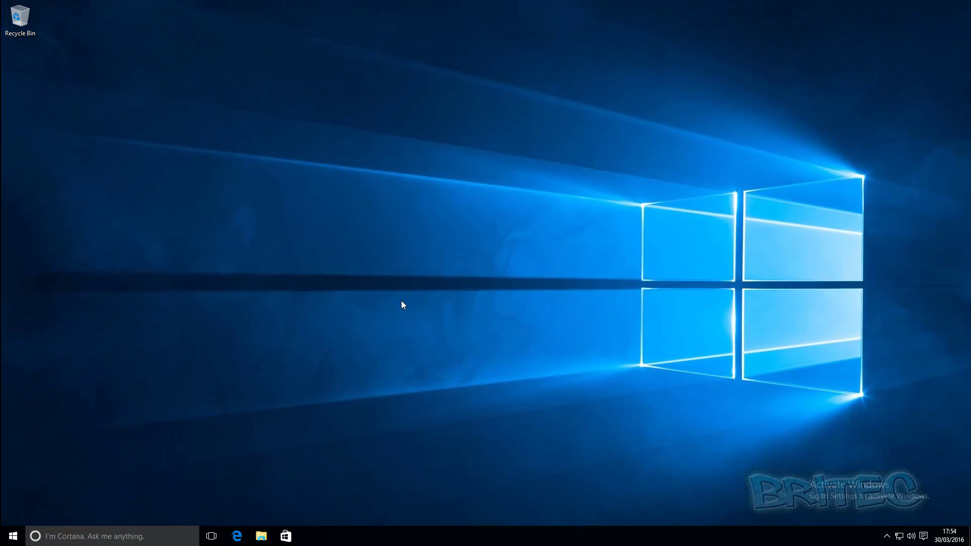
Restart Windows from the Start button's Shut down or sign out menu
right_click(23, 537)
mouse_move(90, 506)
left_click(183, 504)
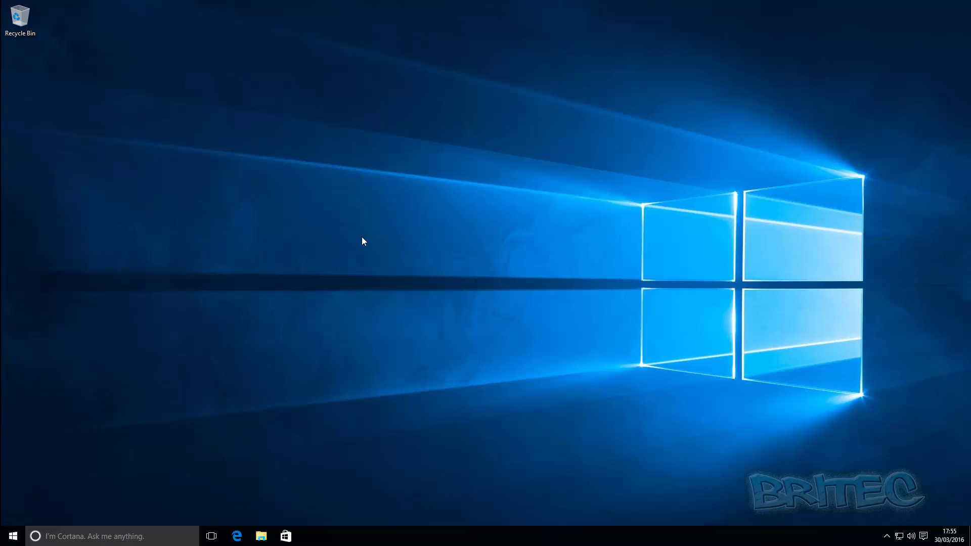
Launch Settings from the Start menu to confirm its home page is dark, then close it
left_click(13, 537)
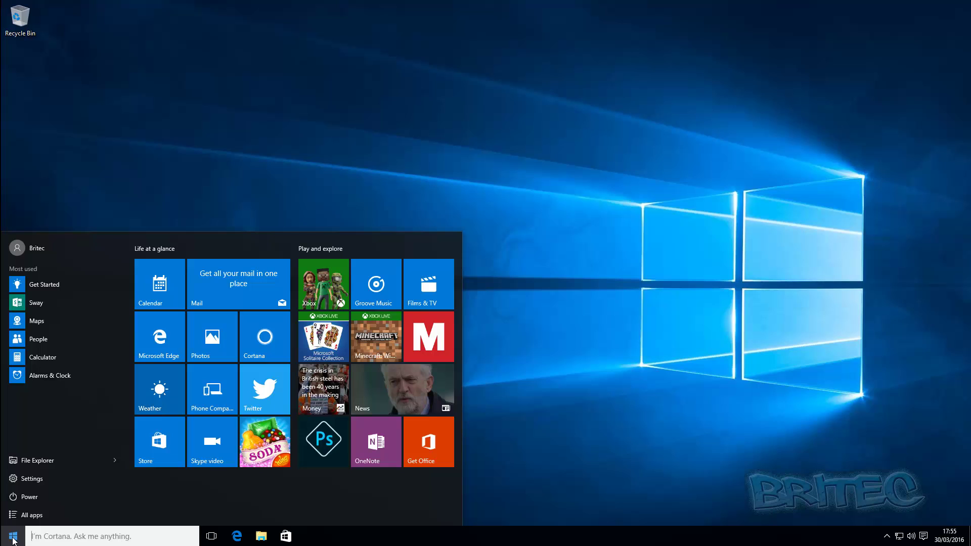
left_click(44, 479)
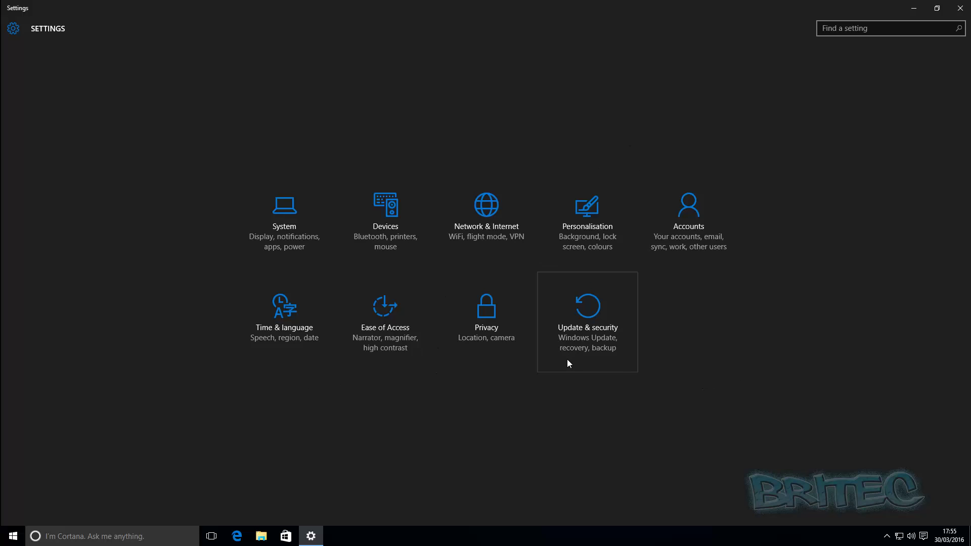
left_click(959, 8)
Open Personalise from the desktop and check the Colours, Lock screen and Themes pages appear dark
right_click(448, 308)
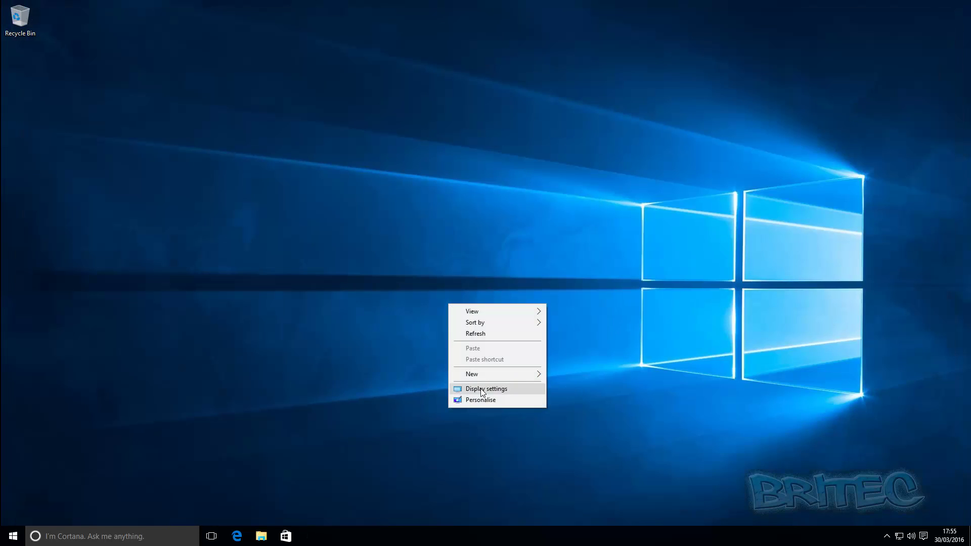
left_click(476, 401)
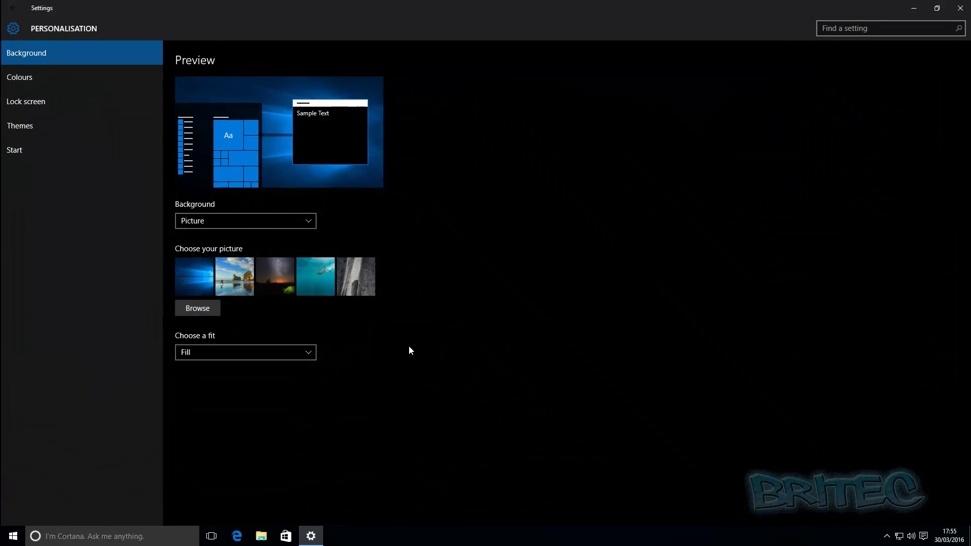
left_click(19, 77)
left_click(28, 101)
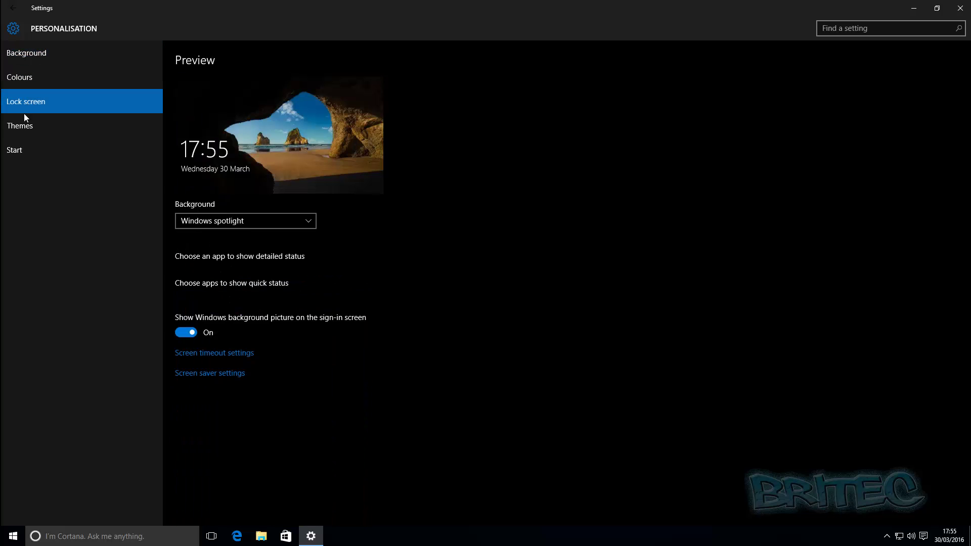
left_click(17, 128)
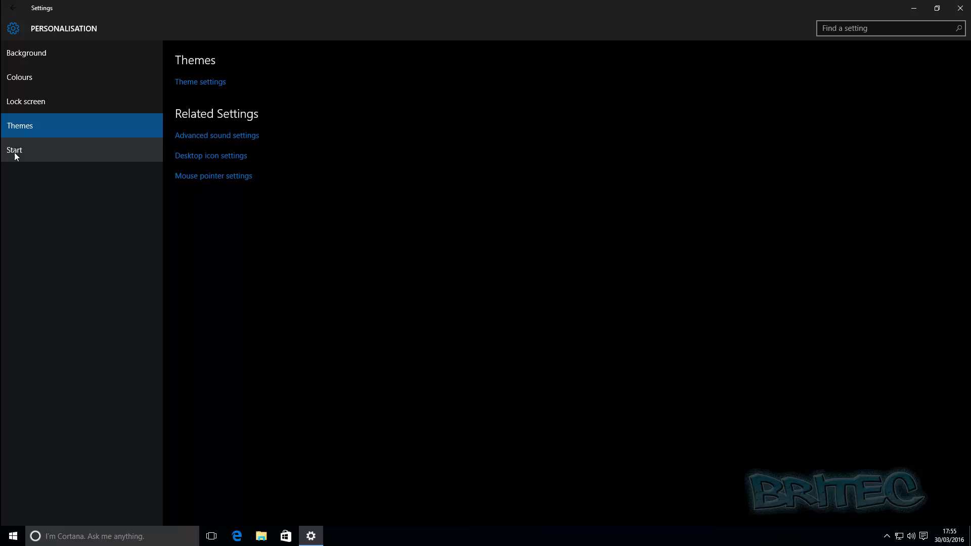
Close the dark-themed Settings window on its Themes page
left_click(959, 9)
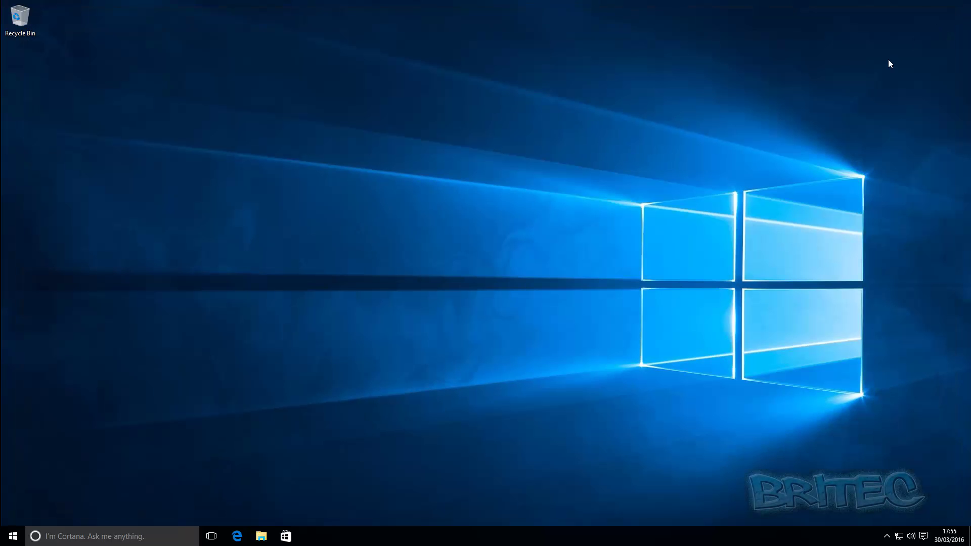